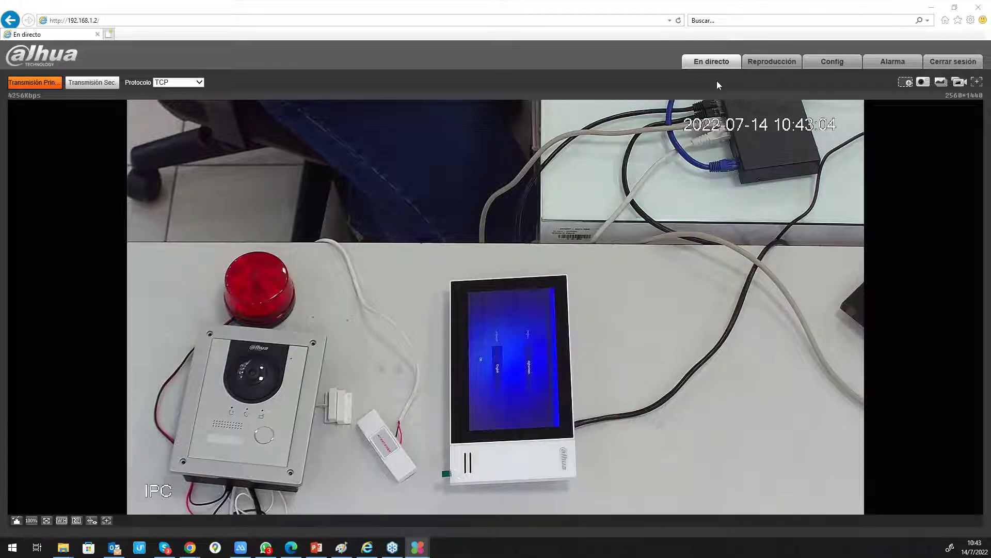
- Bring the Dahua Toolbox window on screen, leave it, and minimize the camera live-view browser window
drag(0, 23, 418, 31)
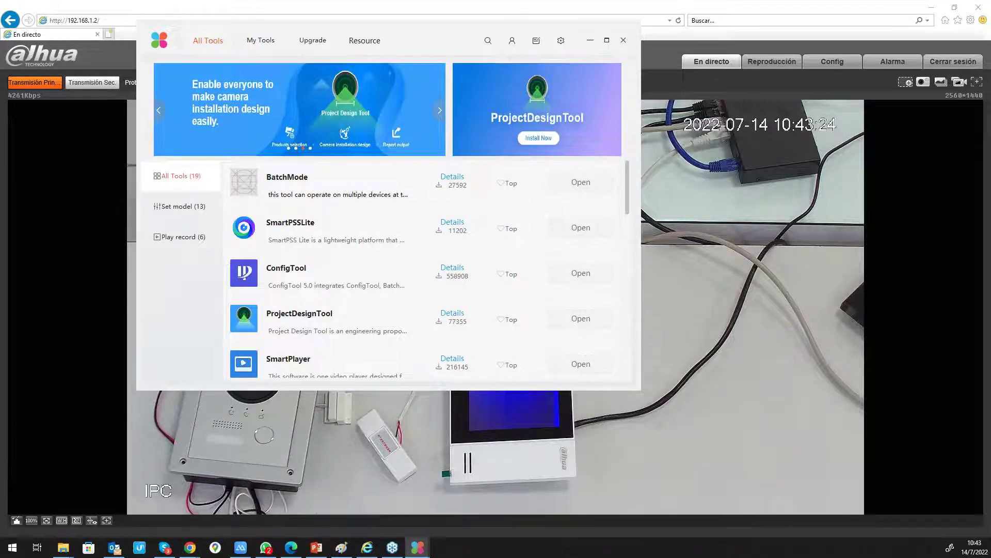
key(alt+Tab)
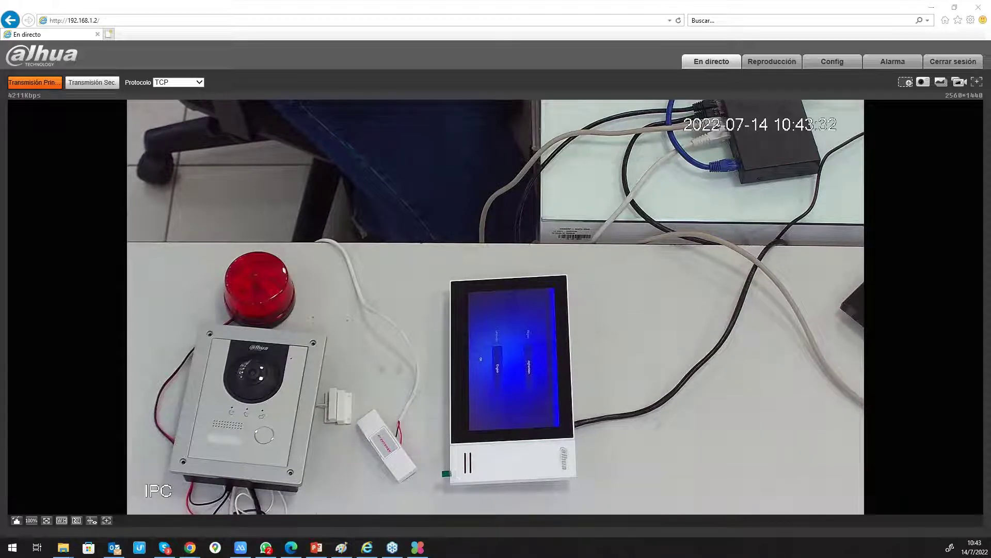
click(931, 9)
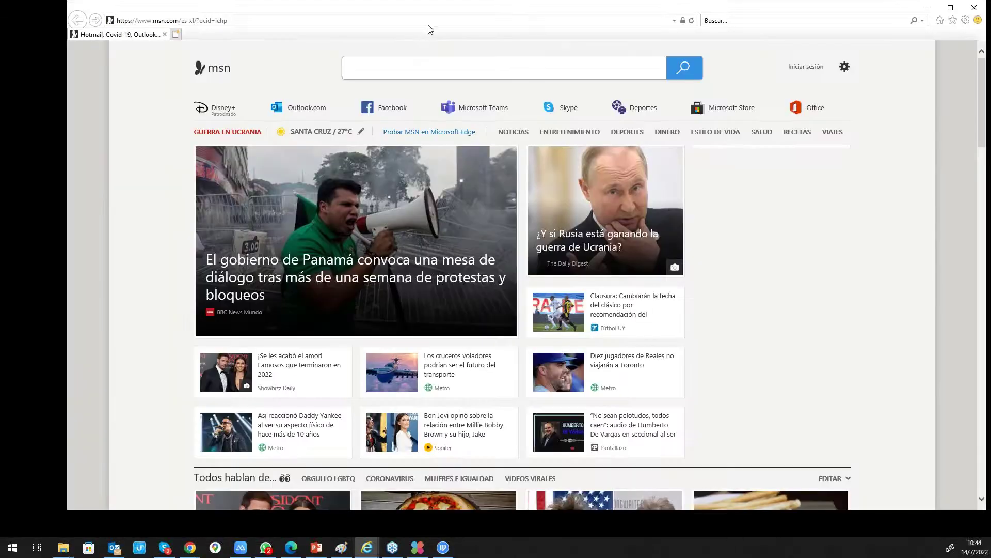
- Set Internet Explorer zoom to 175% and browse to the device at 192.168.1.10
click(430, 22)
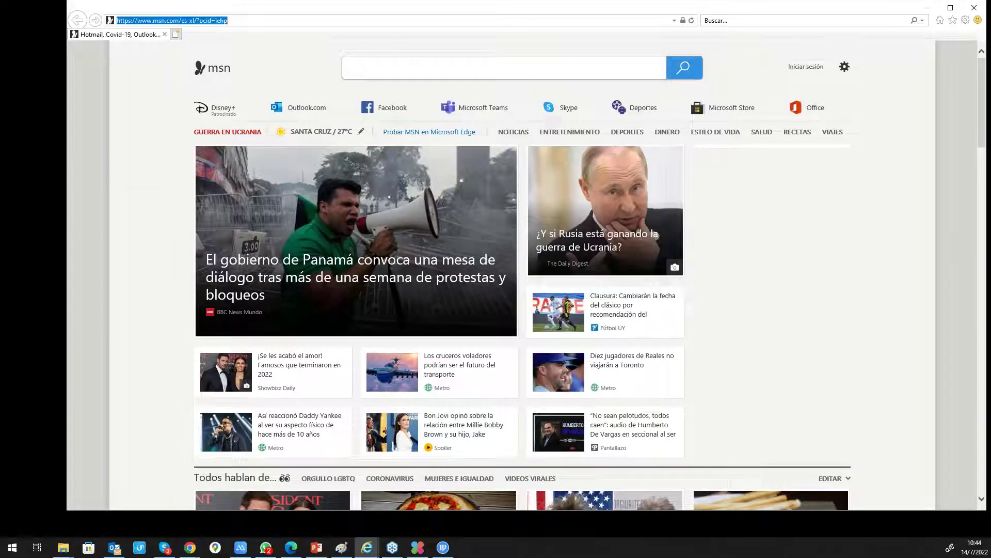
click(965, 21)
mouse_move(919, 53)
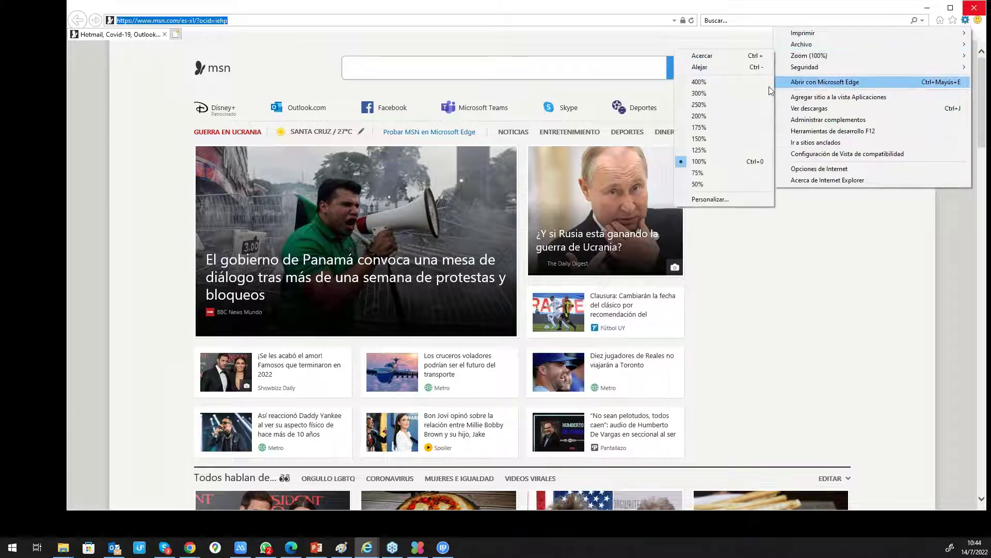
click(705, 125)
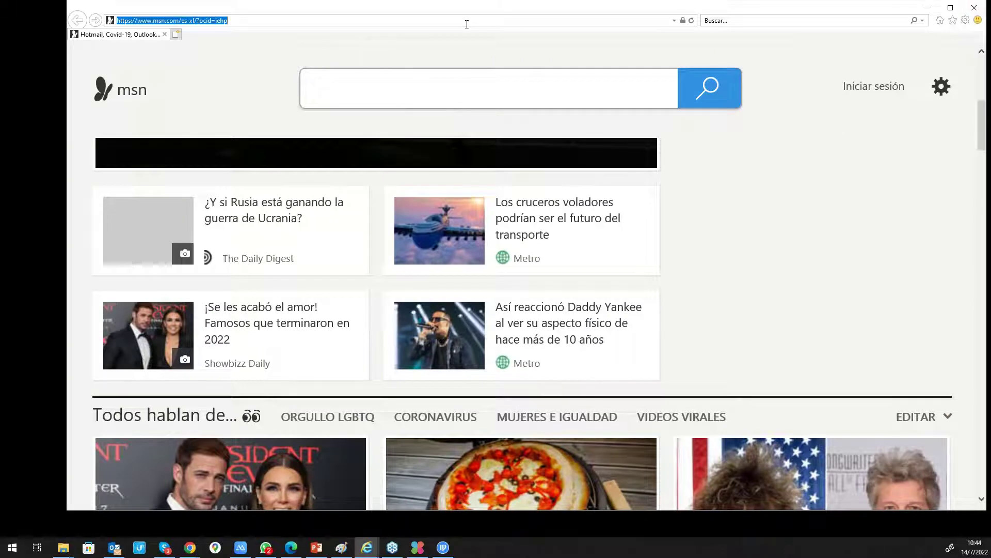
text(192)
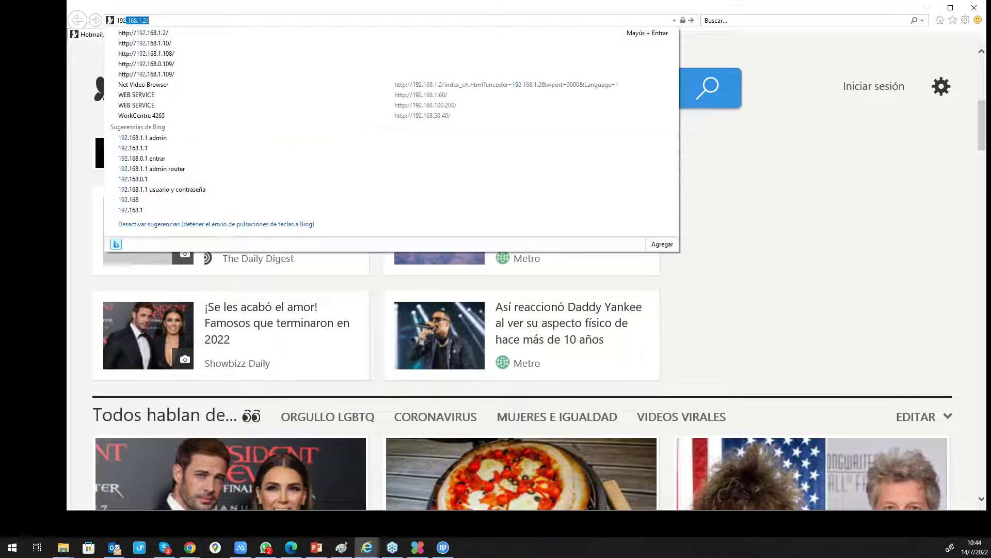
text(.168.1.10)
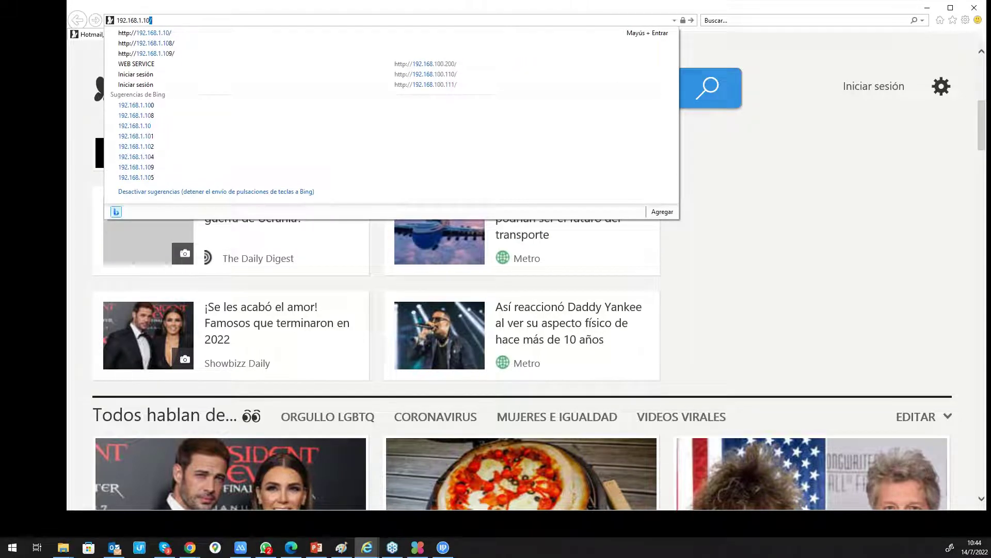
key(Return)
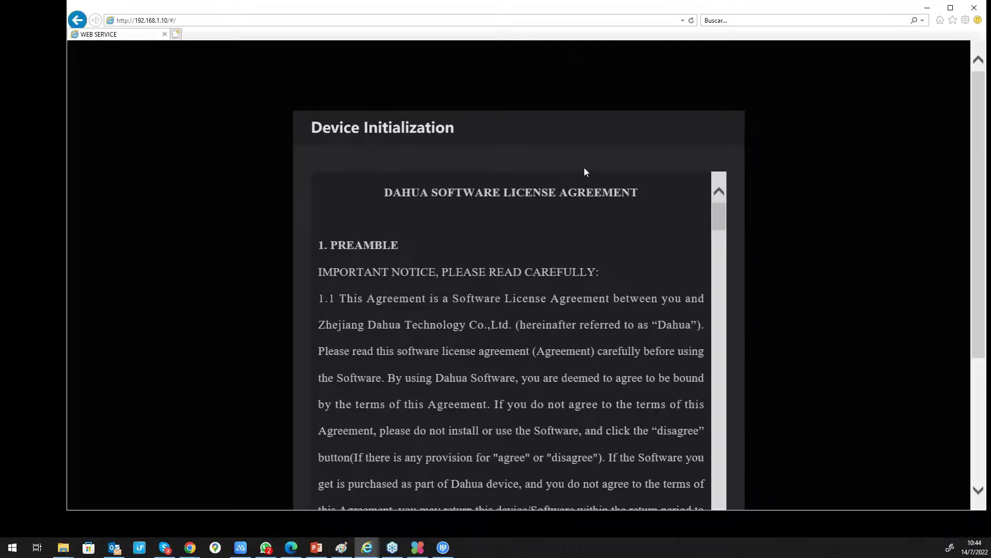
- Read through the licence agreement, tick Agree and continue to password setup
scroll(571, 159, down, 10)
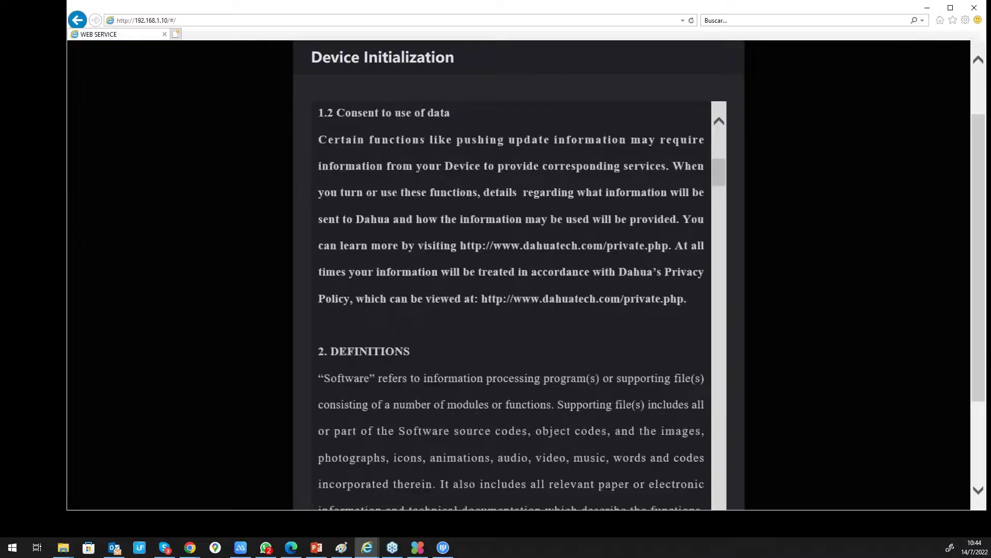
scroll(572, 159, down, 15)
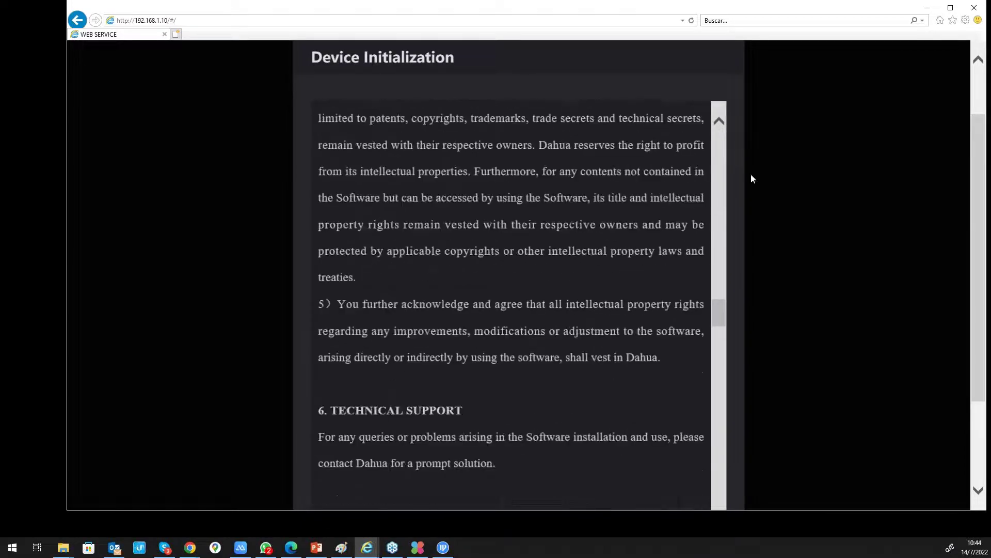
scroll(790, 175, down, 2)
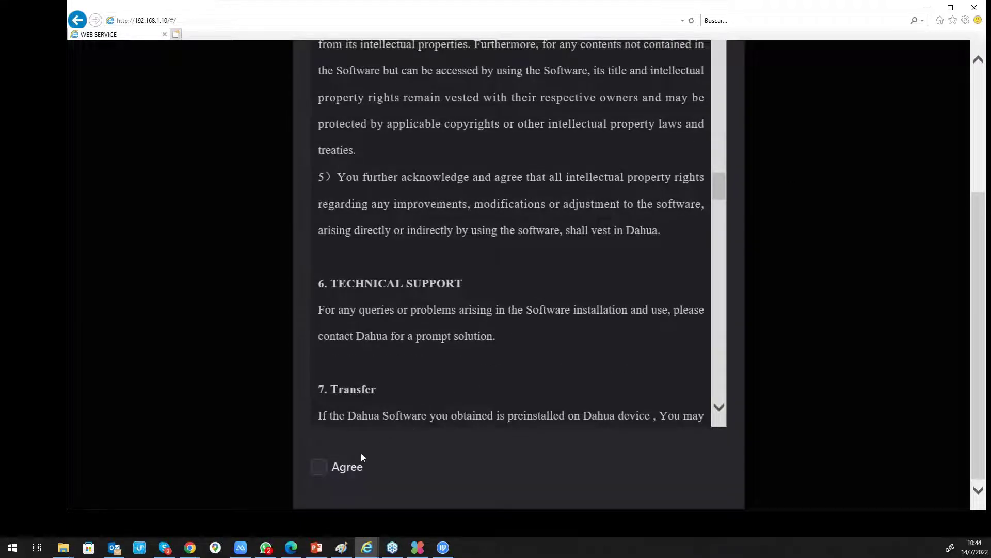
click(326, 468)
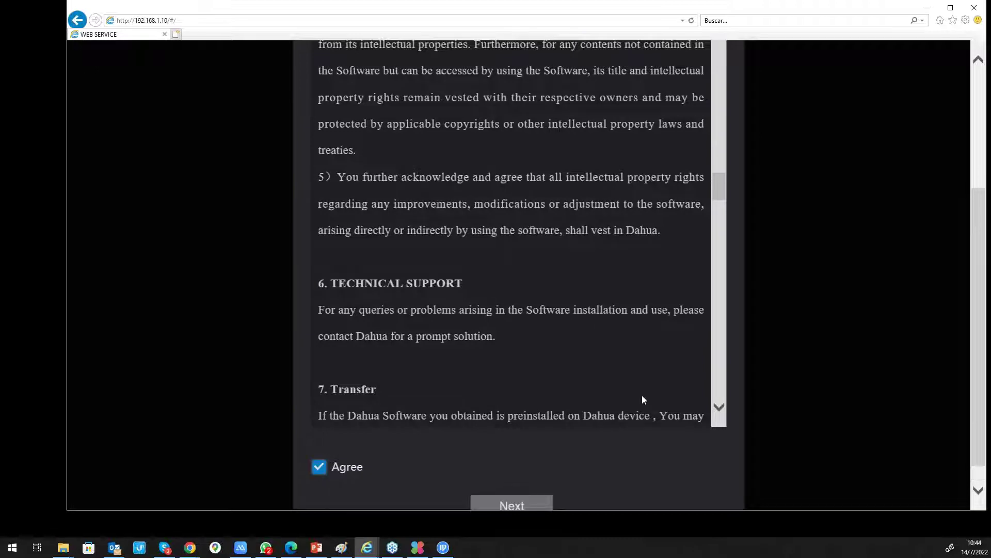
click(532, 503)
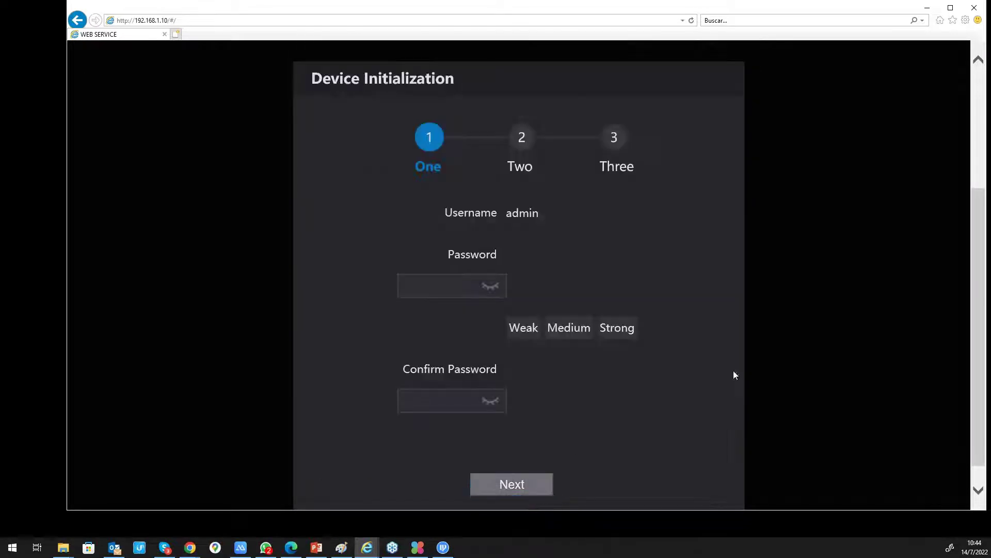
- Enter and confirm the new admin password, skip the email step, and dismiss the success message
click(950, 8)
click(514, 306)
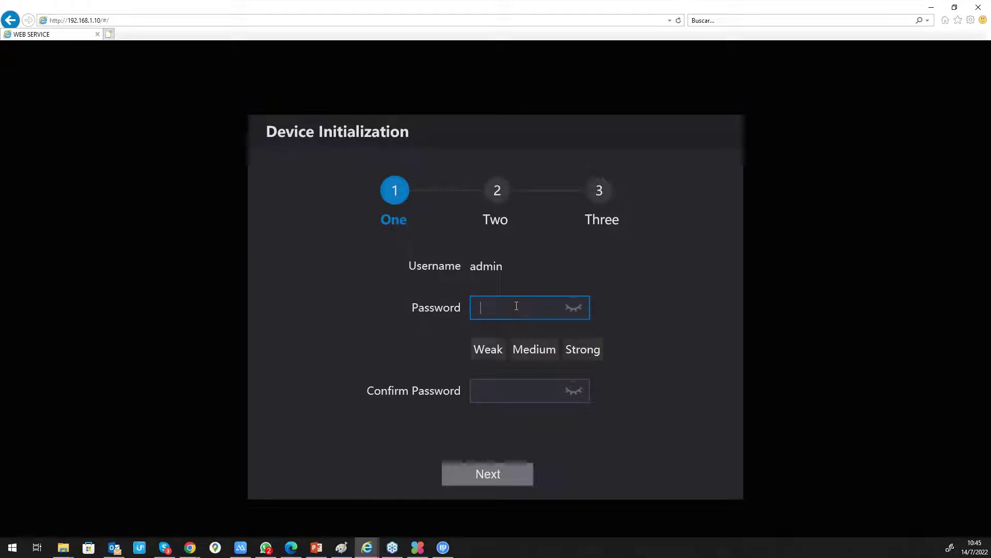
text(•••••)
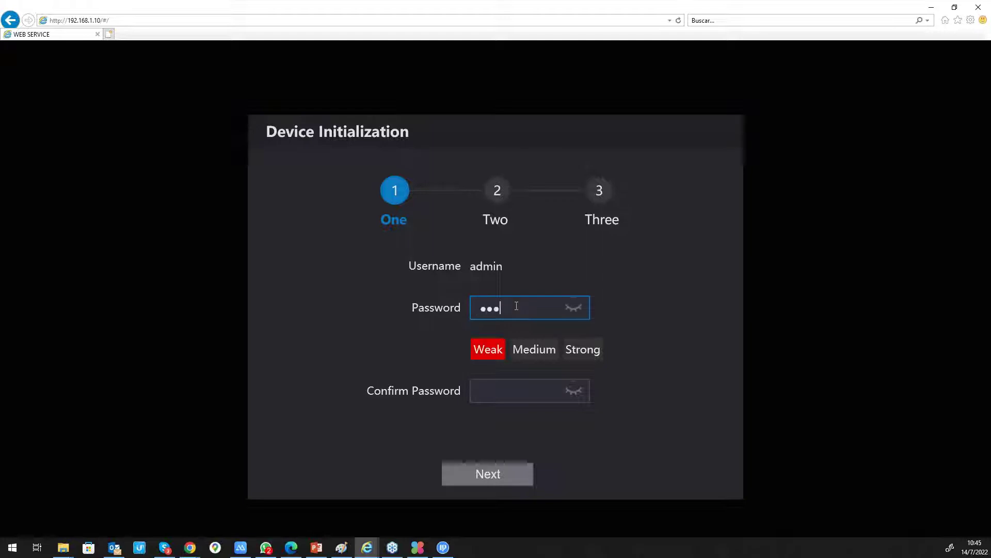
text(•••)
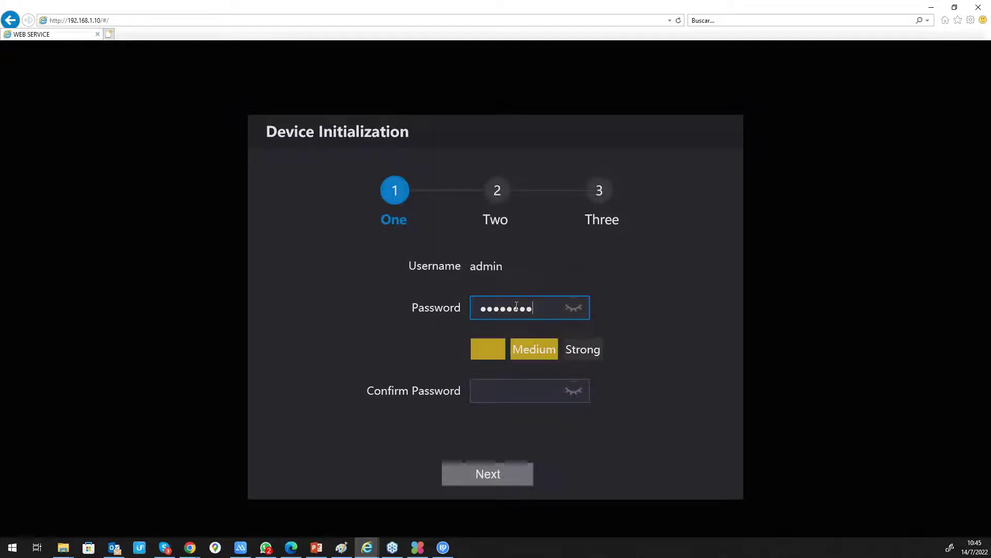
key(Tab)
text(••••••••)
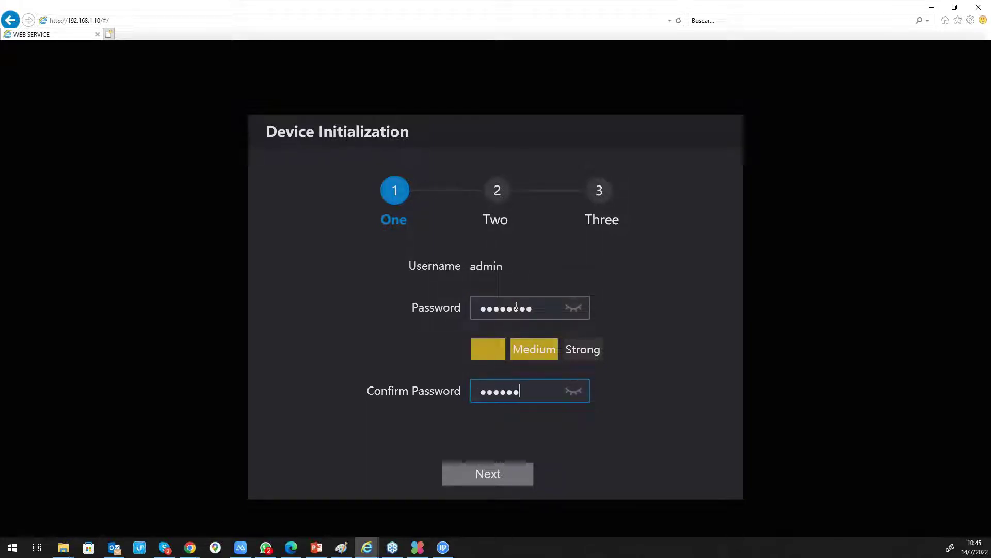
click(587, 303)
click(573, 310)
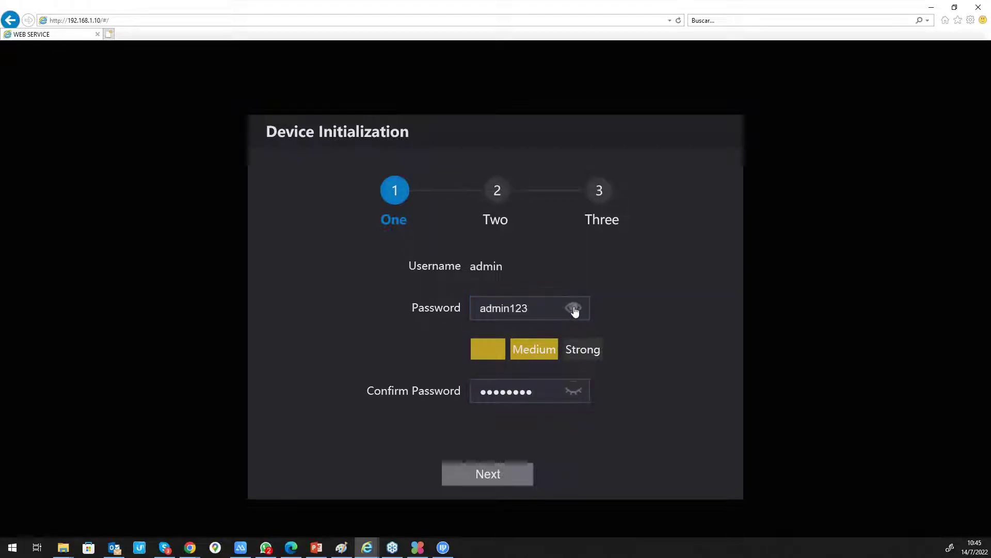
click(572, 390)
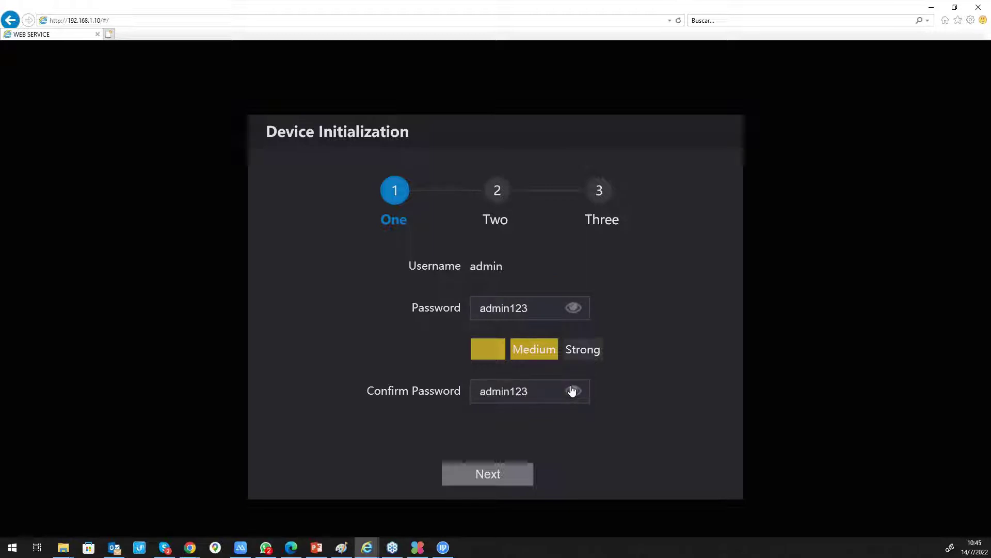
click(498, 473)
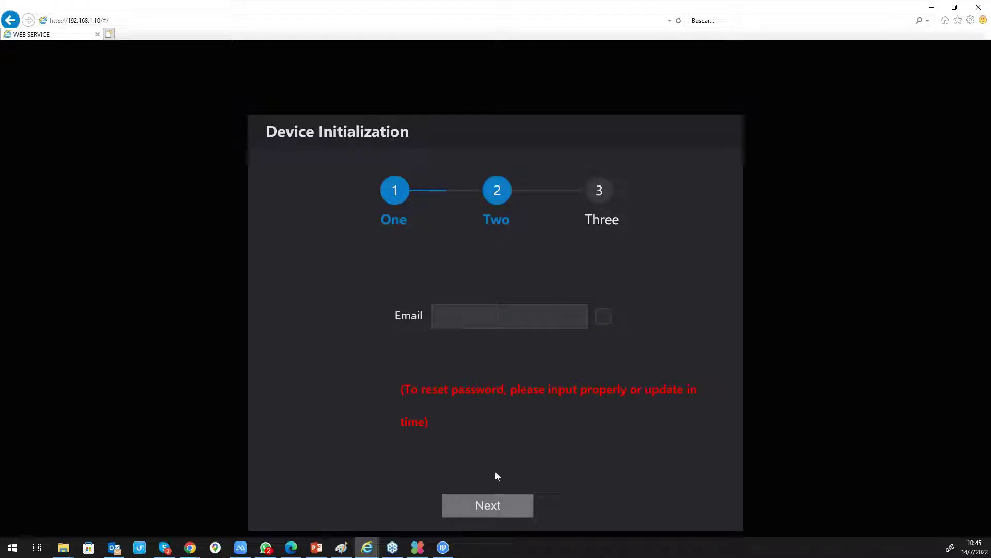
click(493, 501)
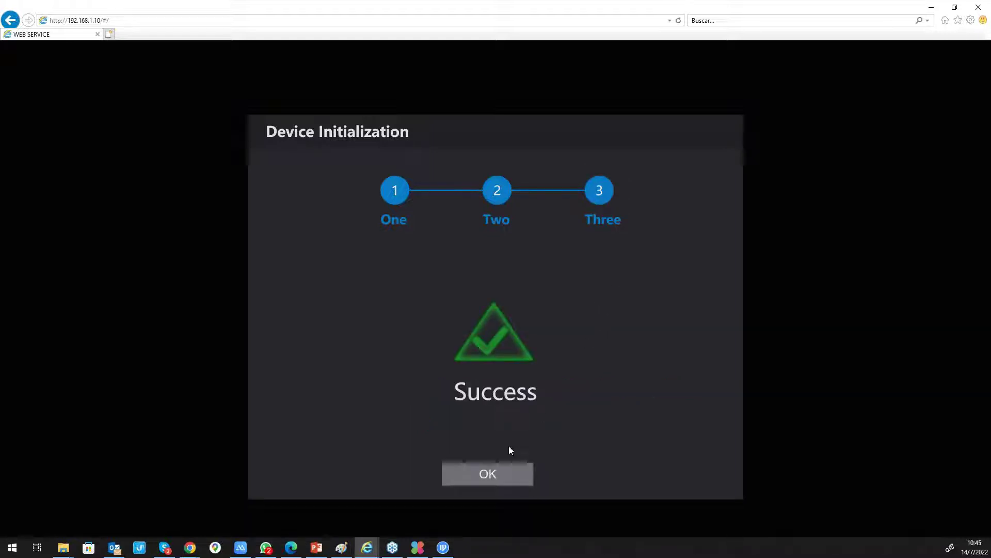
click(508, 466)
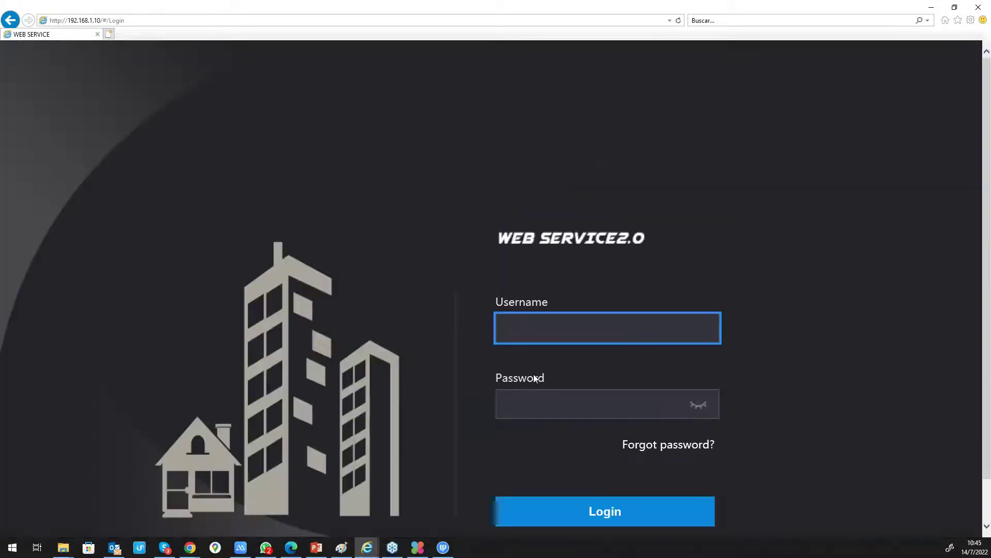
- Run a continuous ping to 192.168.1.10 (ping 192.168.1.10 -t) in the Command Prompt
scroll(552, 281, down, 3)
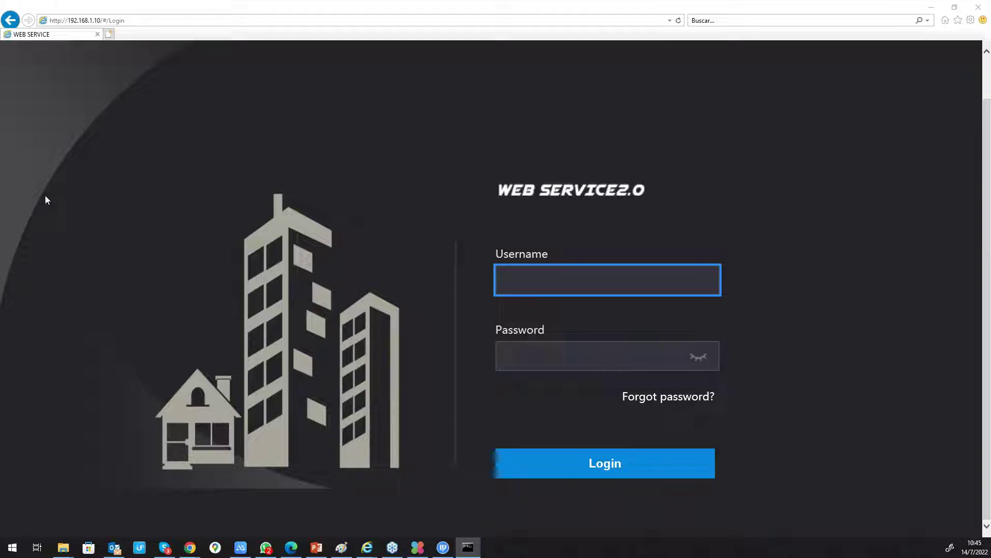
text(ping)
mouse_move(310, 62)
mouse_down()
mouse_move(367, 80)
mouse_move(308, 76)
mouse_up()
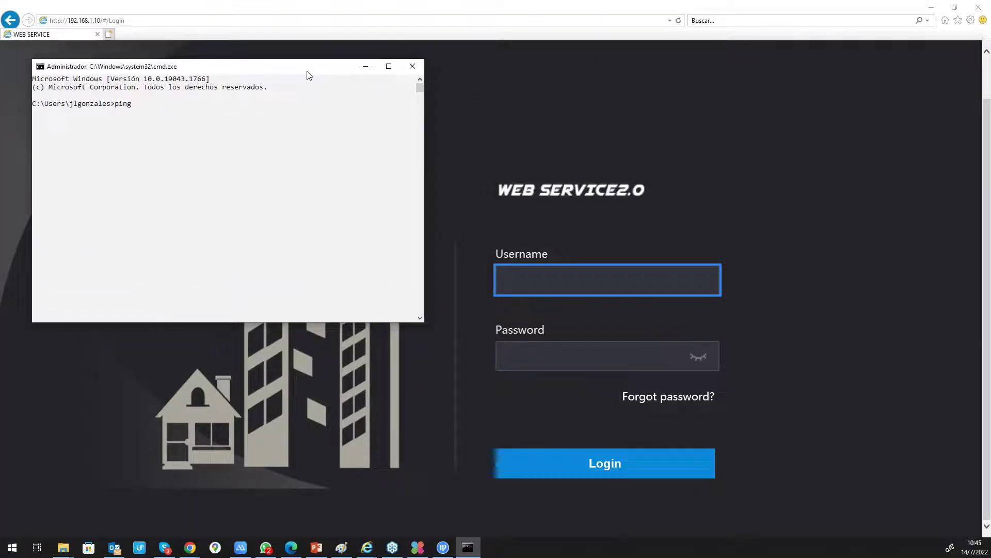
text(192.168.1.10 -t)
key(Return)
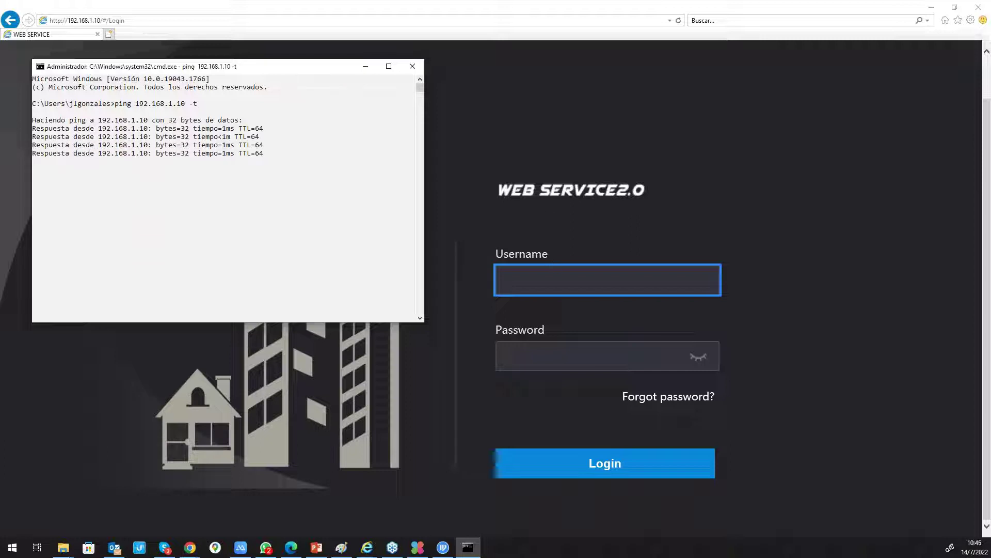
- Log into the web interface with username admin and the admin password
click(550, 289)
text(admin)
key(Tab)
text(admin123)
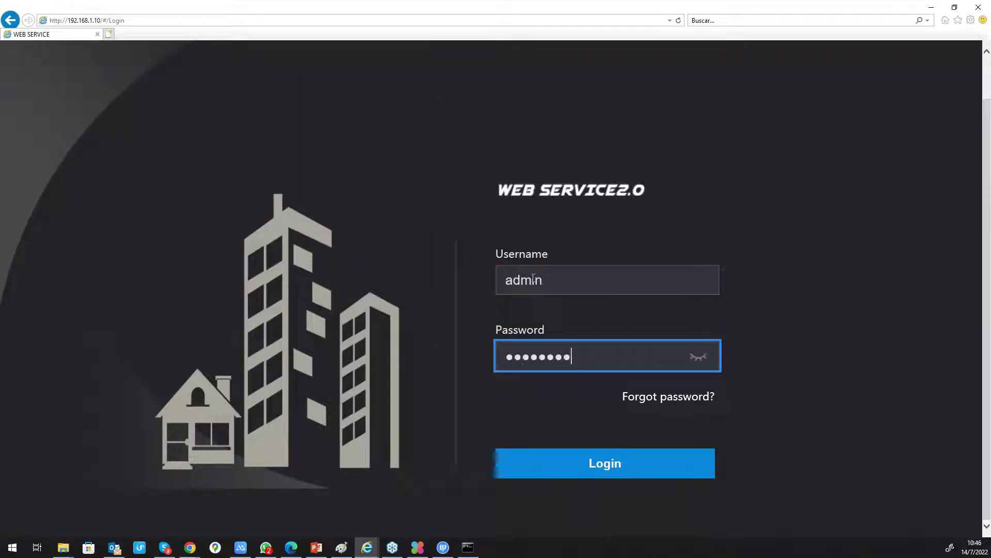
click(626, 462)
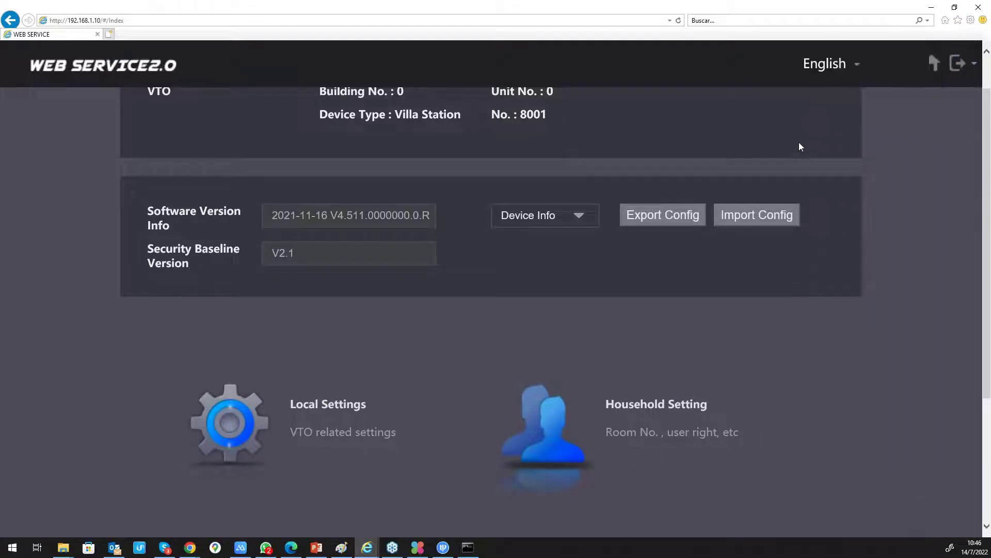
- Switch the interface language to Español (Latinoamérica) and bring the ping window to the front
scroll(765, 216, down, 3)
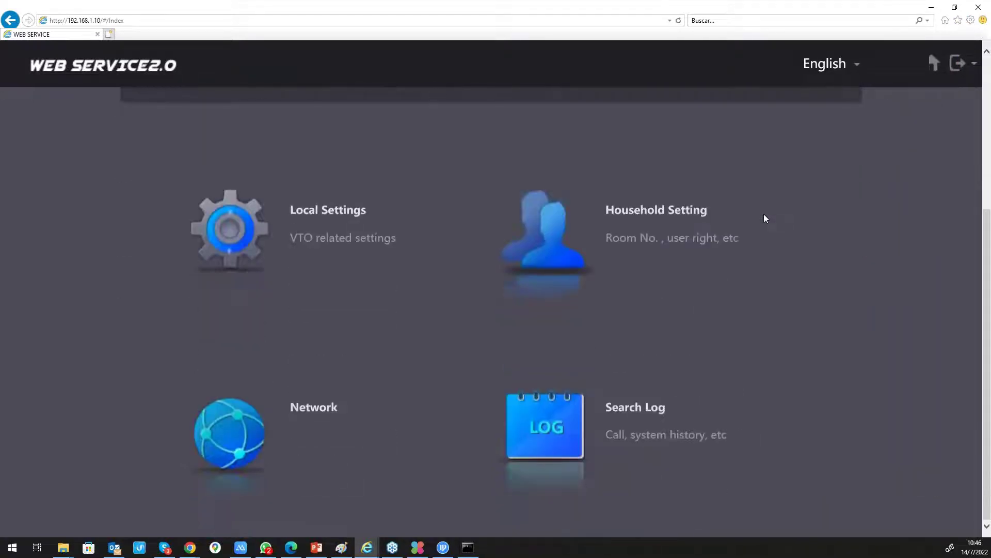
scroll(765, 217, up, 3)
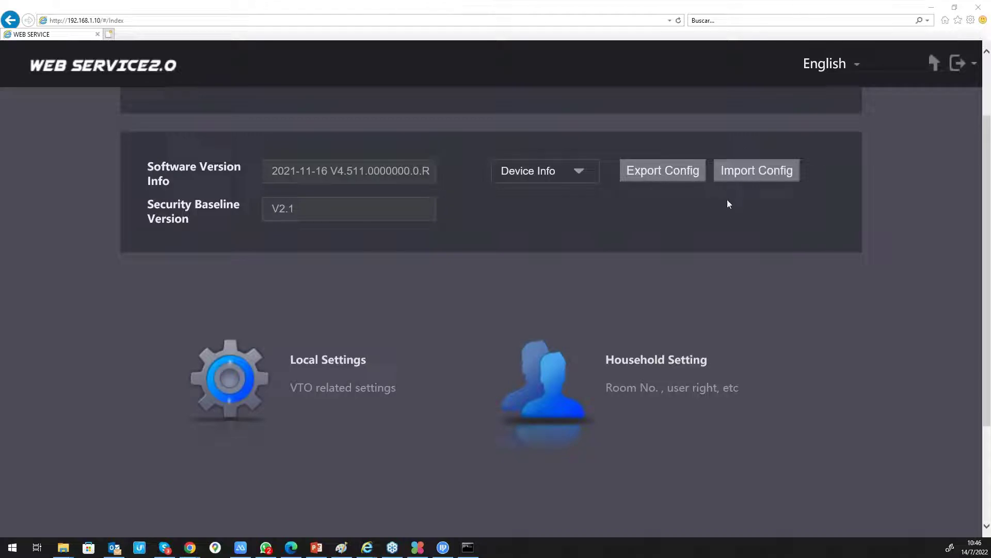
scroll(844, 155, up, 2)
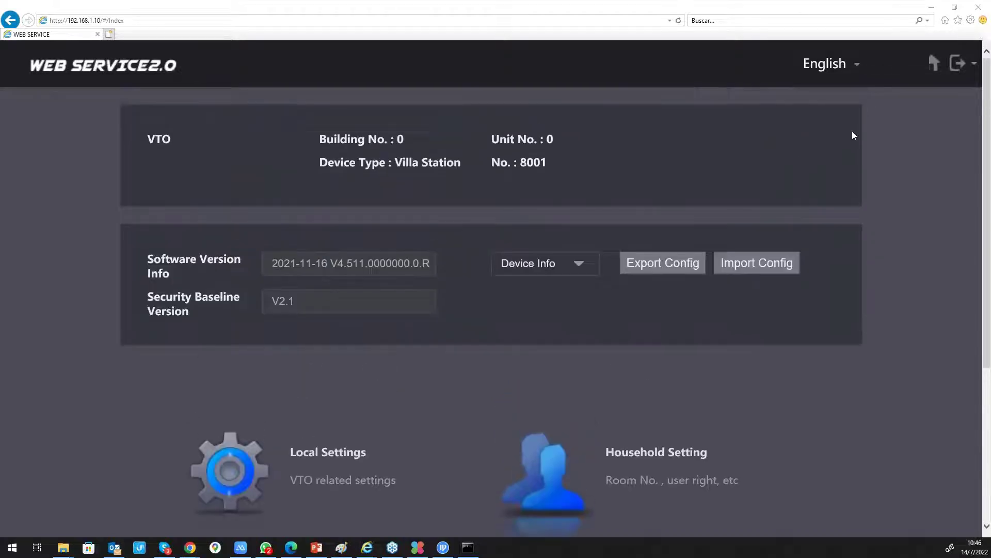
click(855, 64)
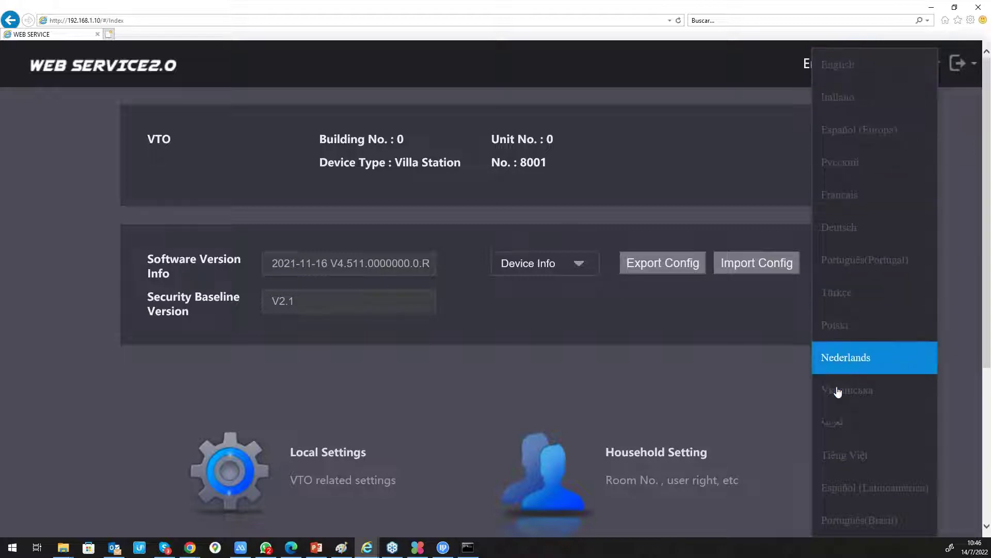
click(864, 487)
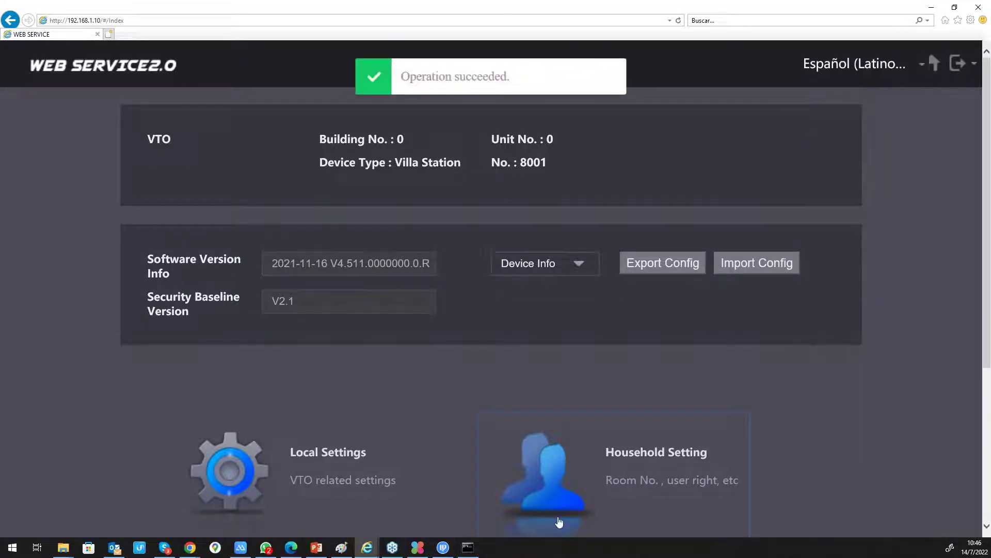
click(468, 548)
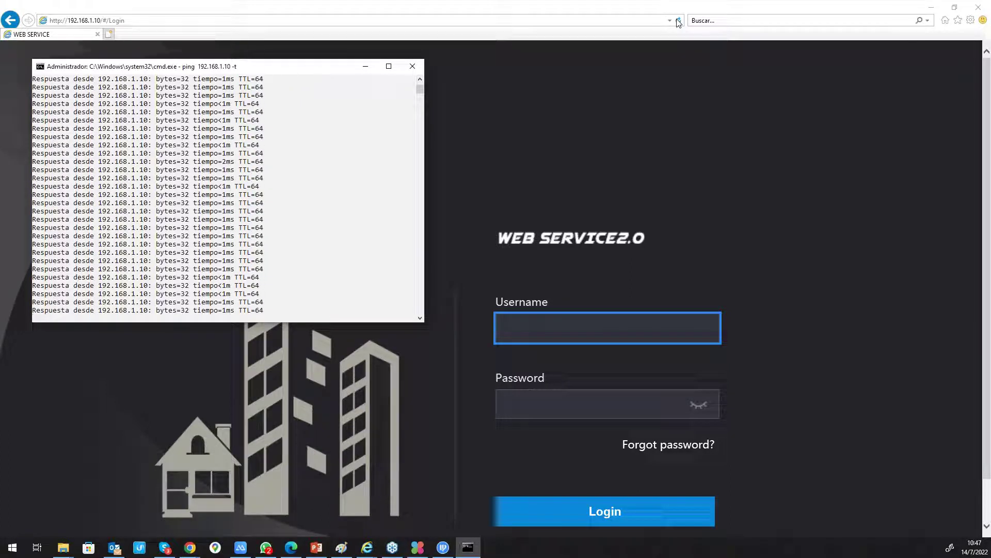
- Reload the Spanish sign-in page and log in again as admin with the admin password
click(677, 20)
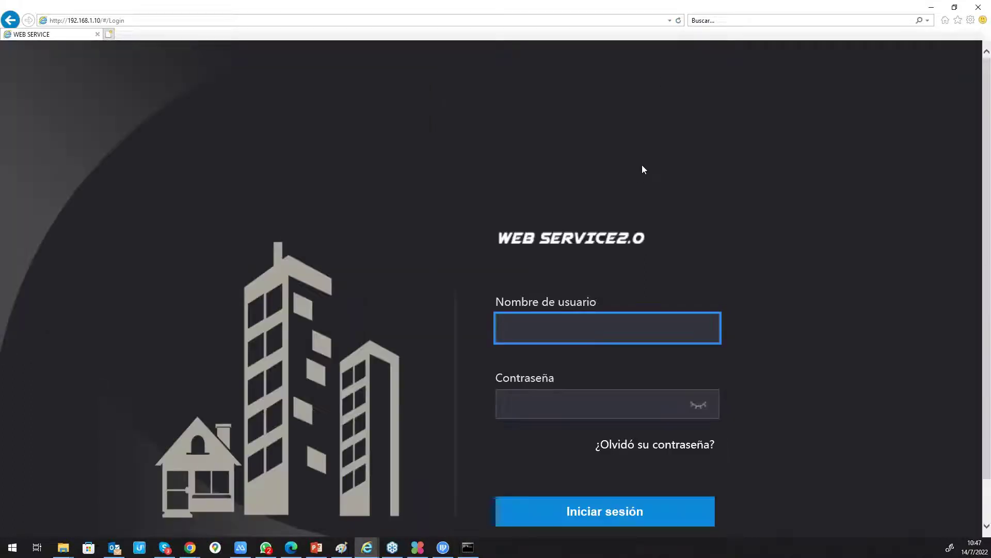
scroll(569, 317, down, 1)
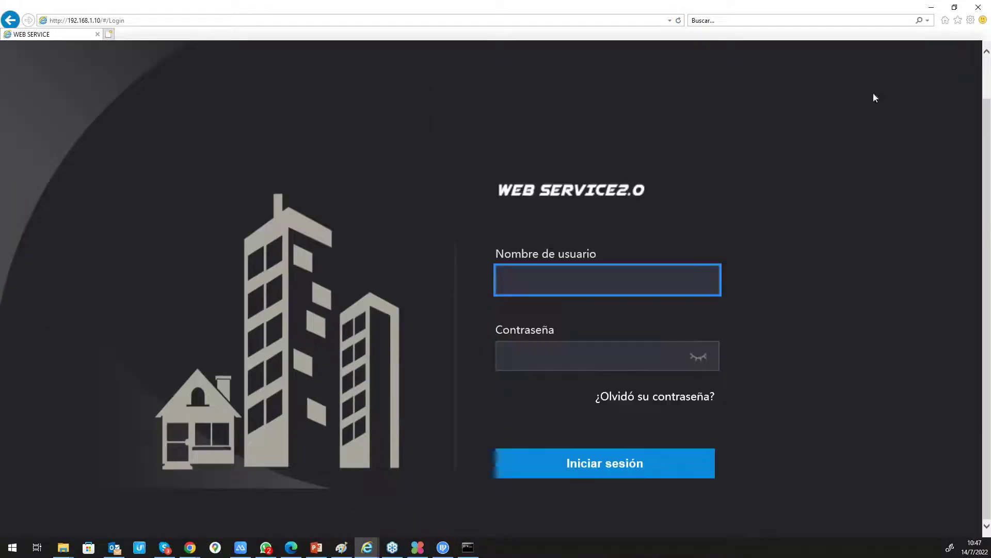
text(admin)
key(Tab)
text(admin123)
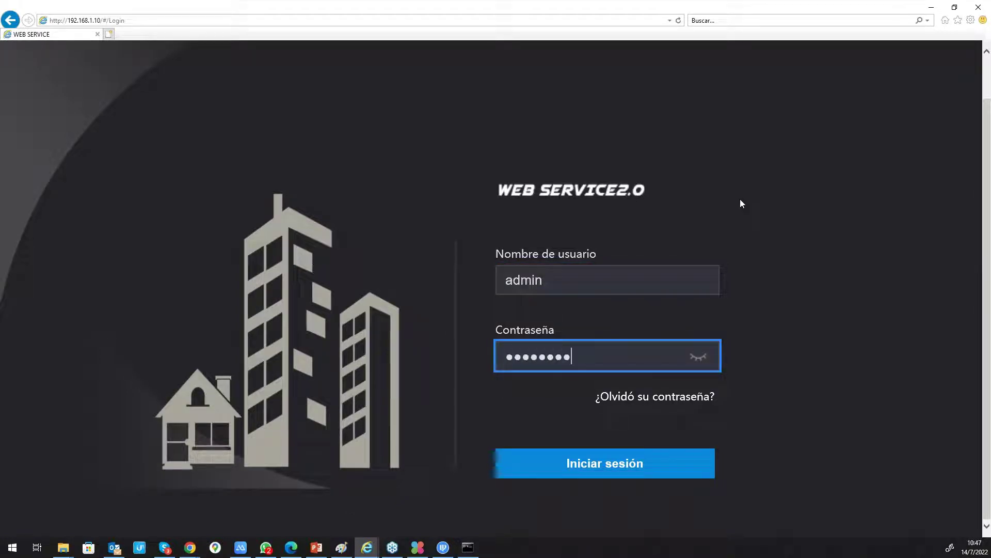
key(Return)
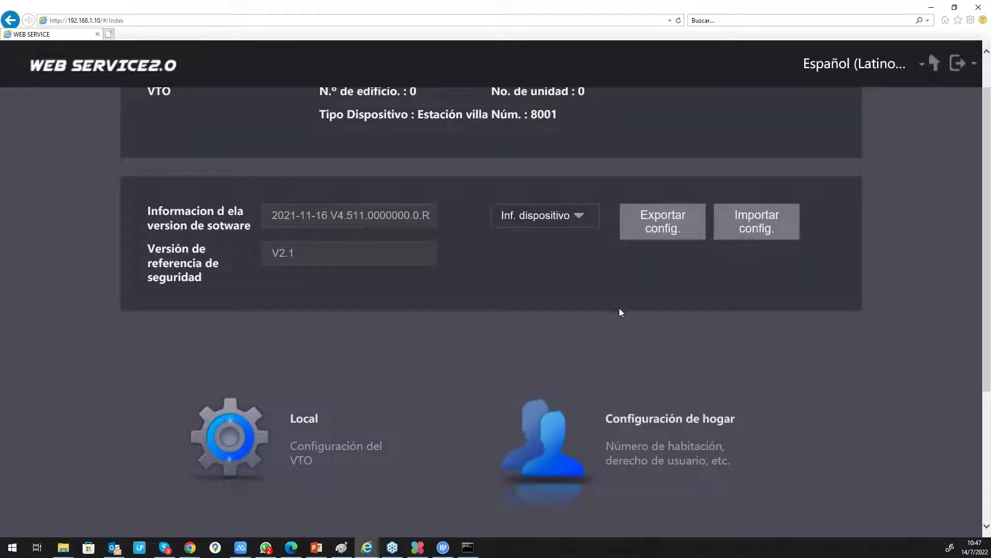
- Open the Red network settings from the home page
scroll(620, 310, up, 1)
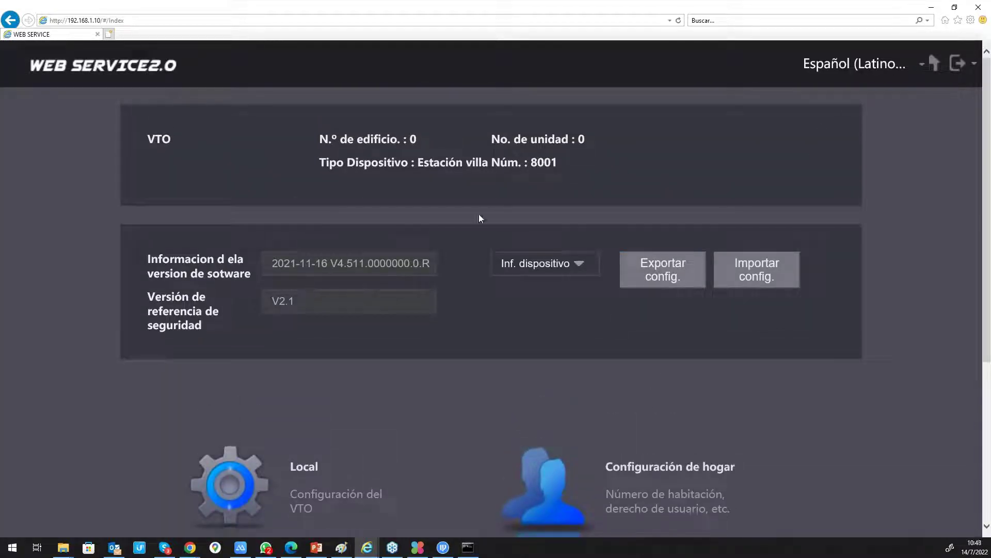
scroll(369, 299, down, 5)
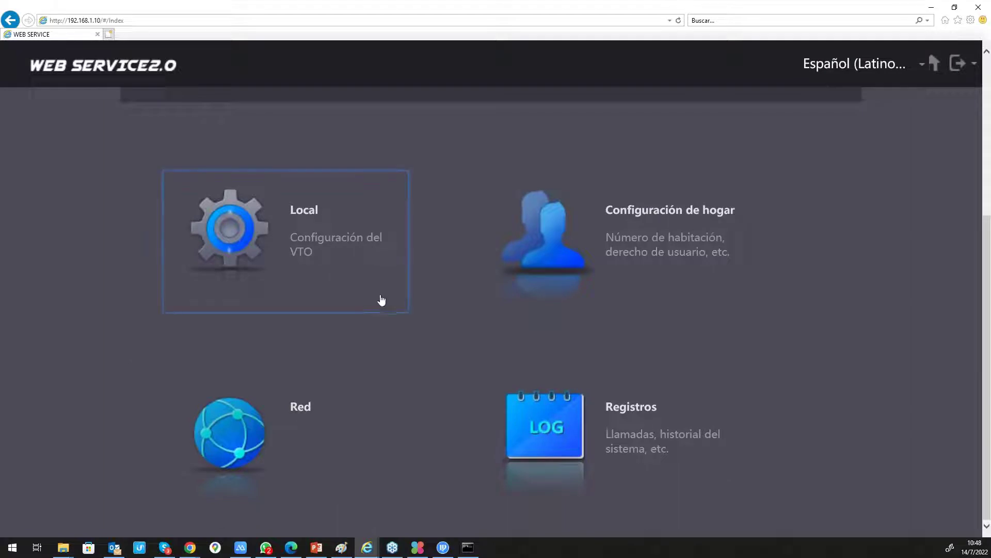
scroll(427, 266, up, 5)
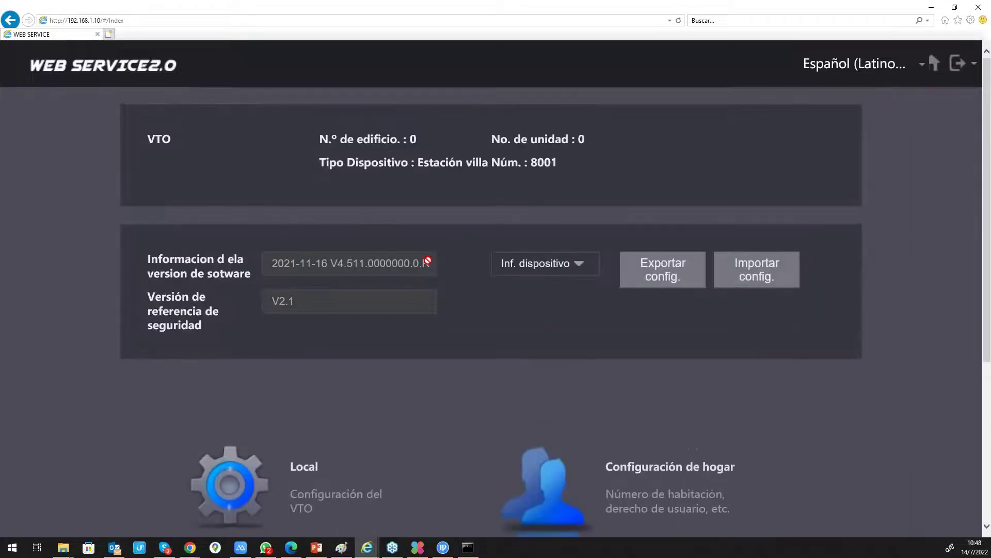
scroll(426, 269, down, 5)
click(232, 474)
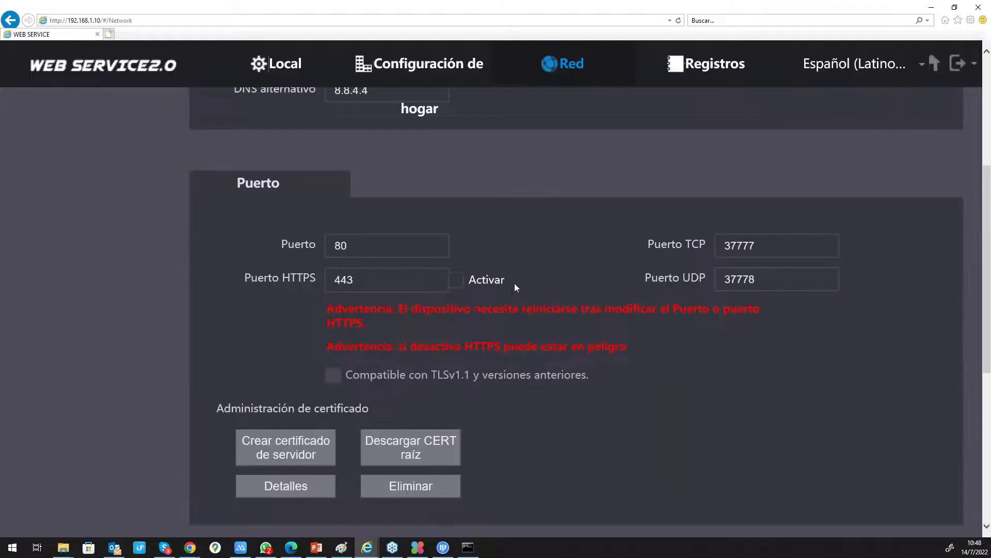
- Keep the TCP/IP Dirección IP at 192.168.1.10, removing an accidentally typed 8
scroll(515, 282, up, 5)
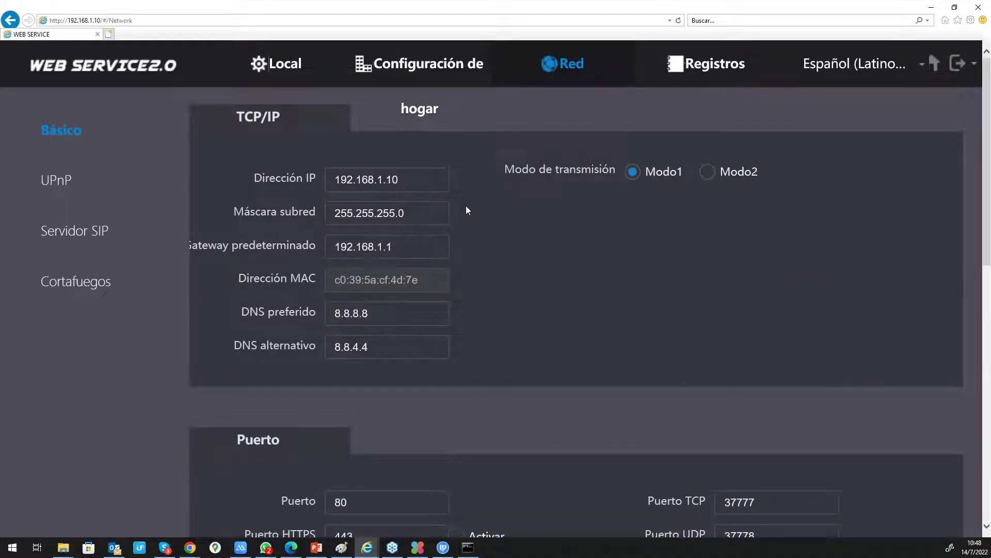
click(420, 186)
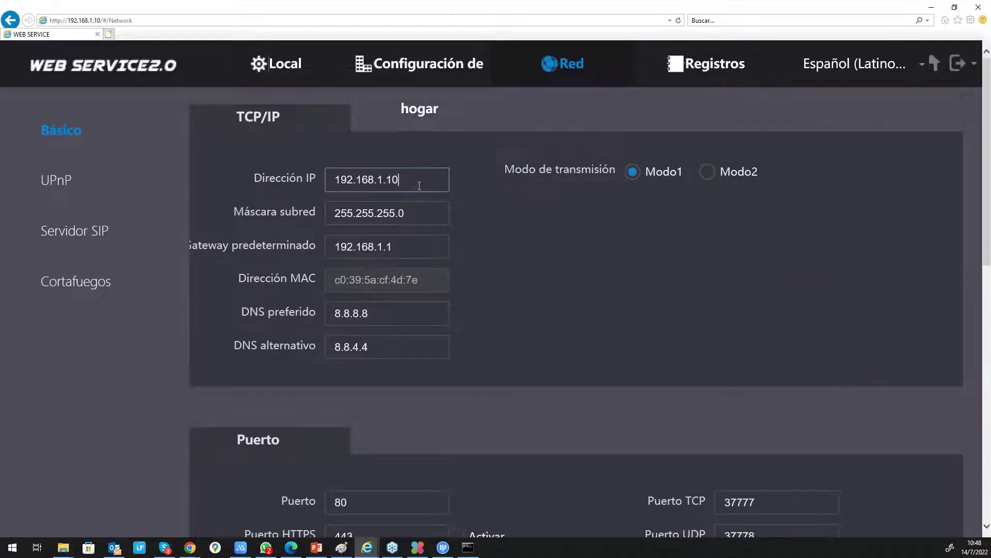
text(8)
key(BackSpace)
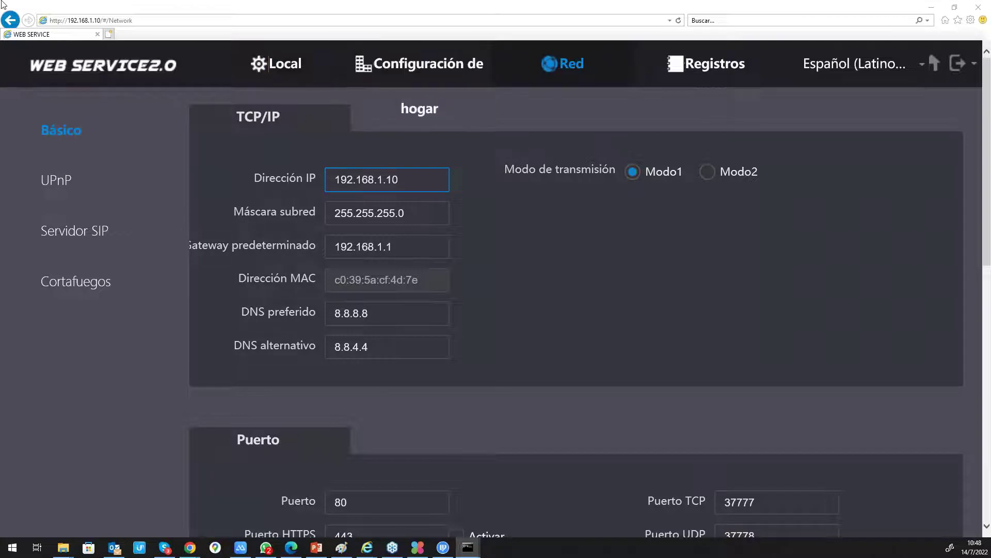
- Run ipconfig to confirm the PC's Ethernet IP 192.168.1.100 and gateway 192.168.1.1, then minimize the Command Prompt
drag(2, 6, 506, 120)
text(i)
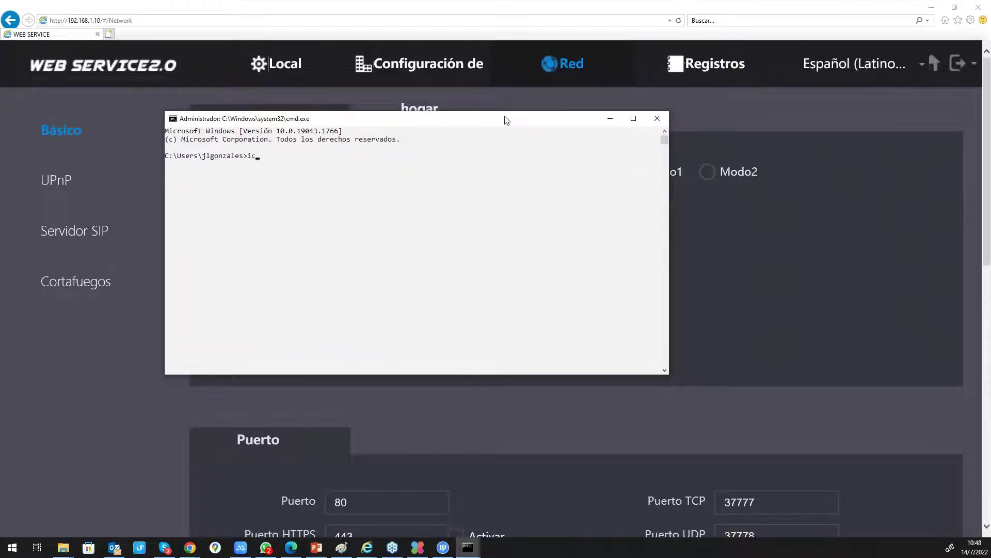
text(pconfig)
key(Return)
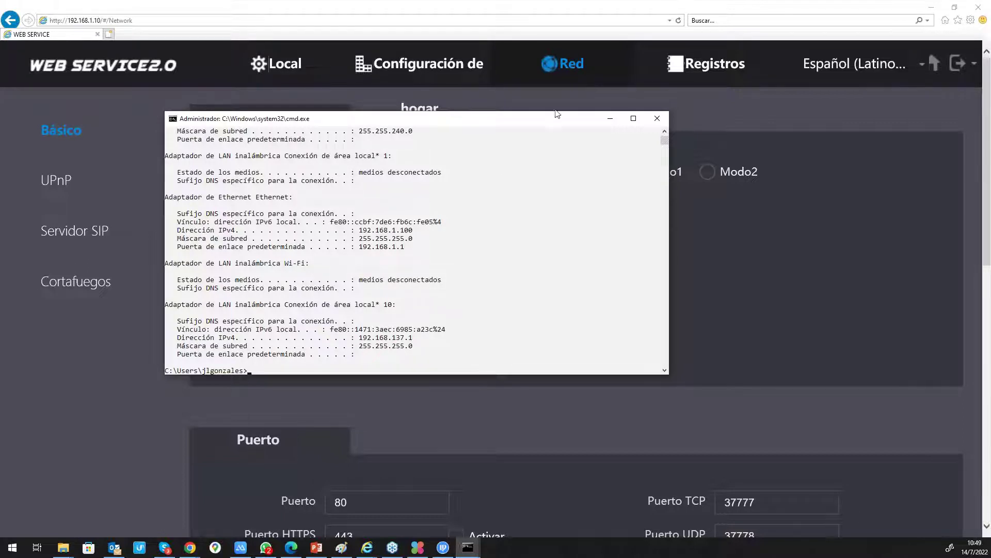
drag(533, 122, 594, 232)
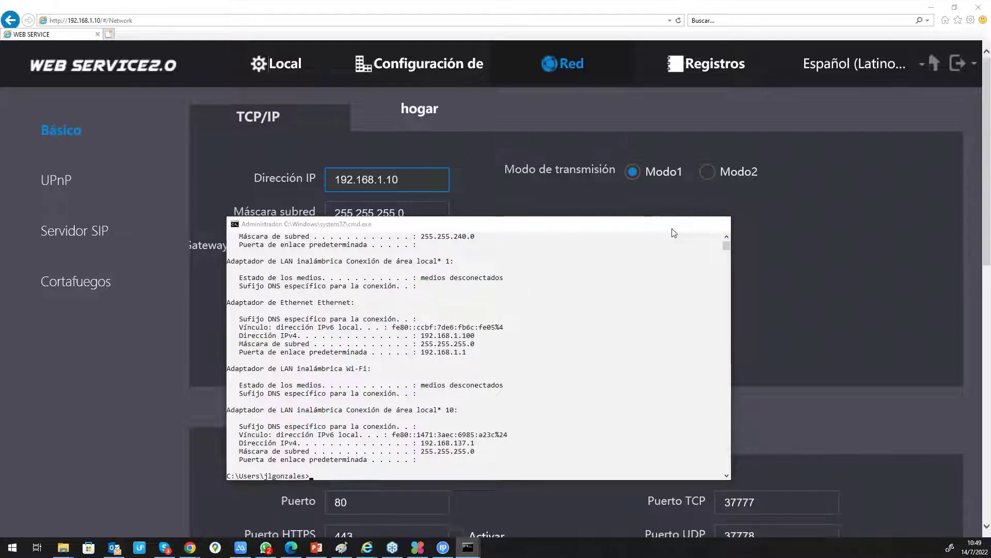
click(672, 224)
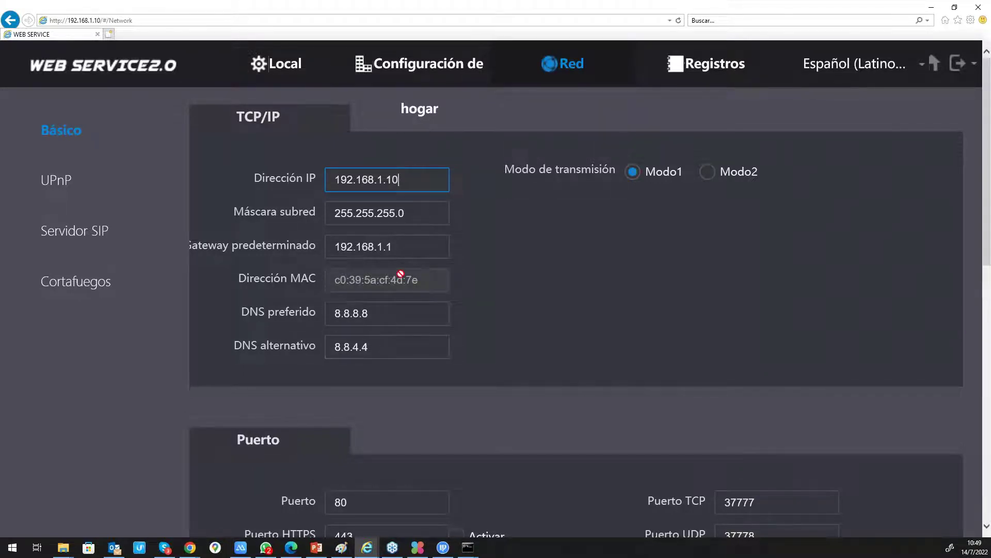
scroll(390, 337, down, 7)
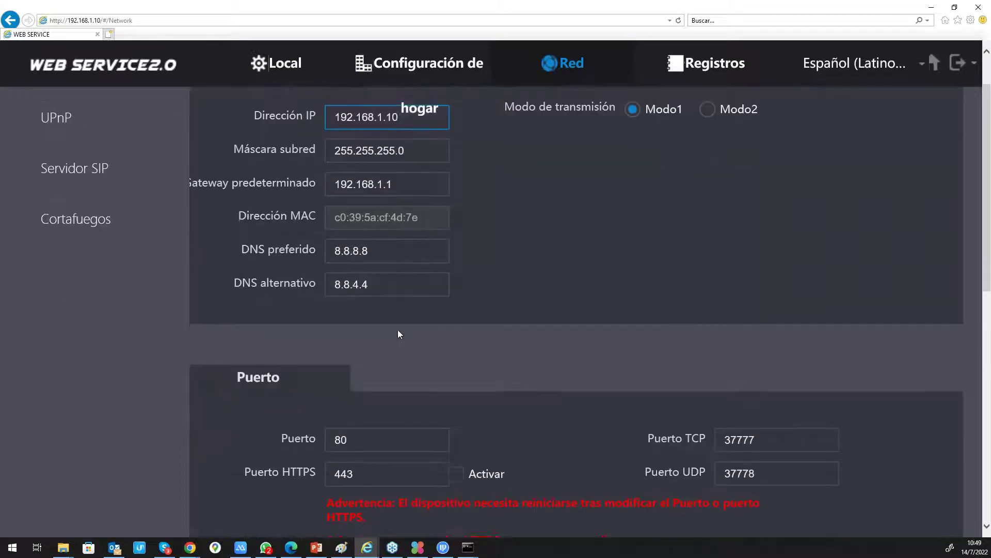
scroll(356, 327, down, 4)
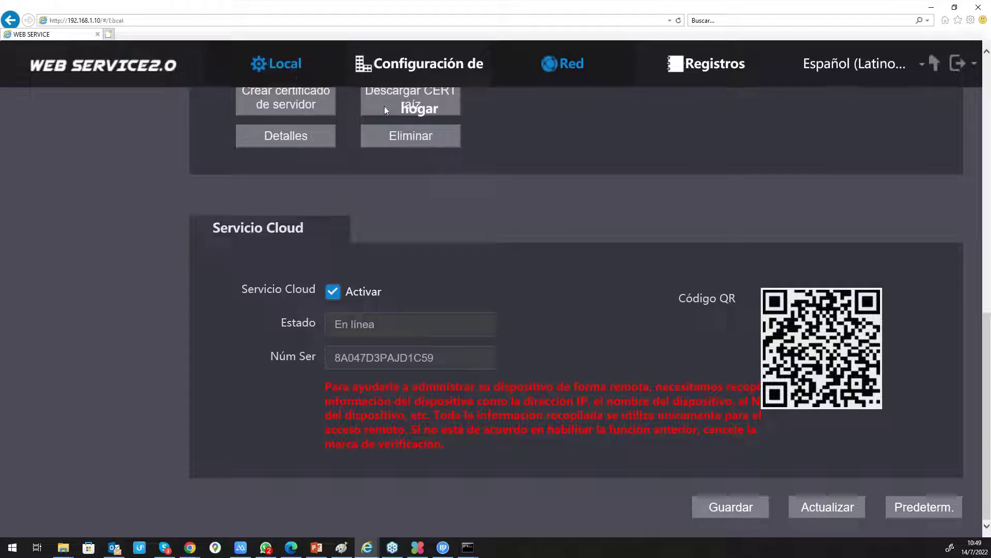
- Set Nombre del dispositivo to Puerta_1 in the Local settings and save with Guardar
click(301, 75)
scroll(506, 184, up, 8)
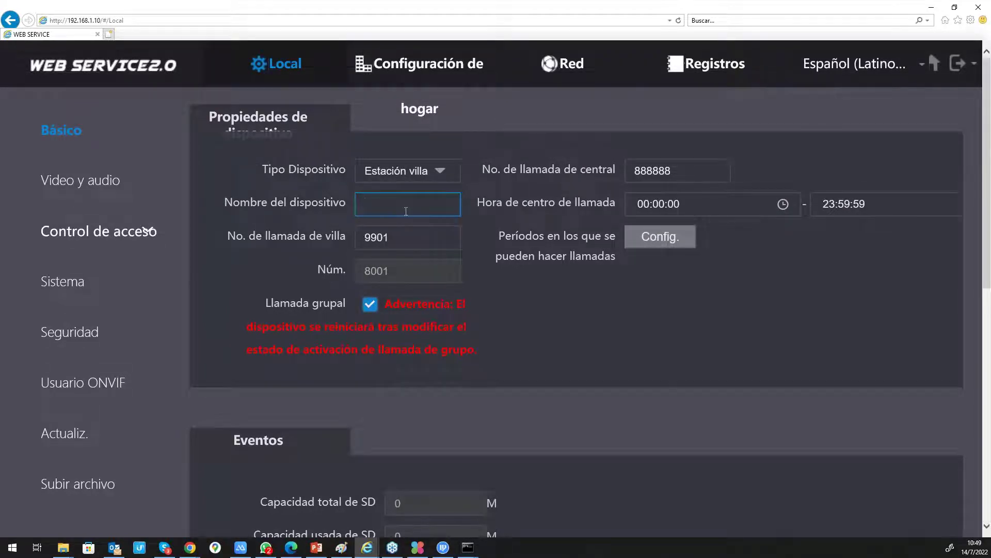
text(Puerta_1)
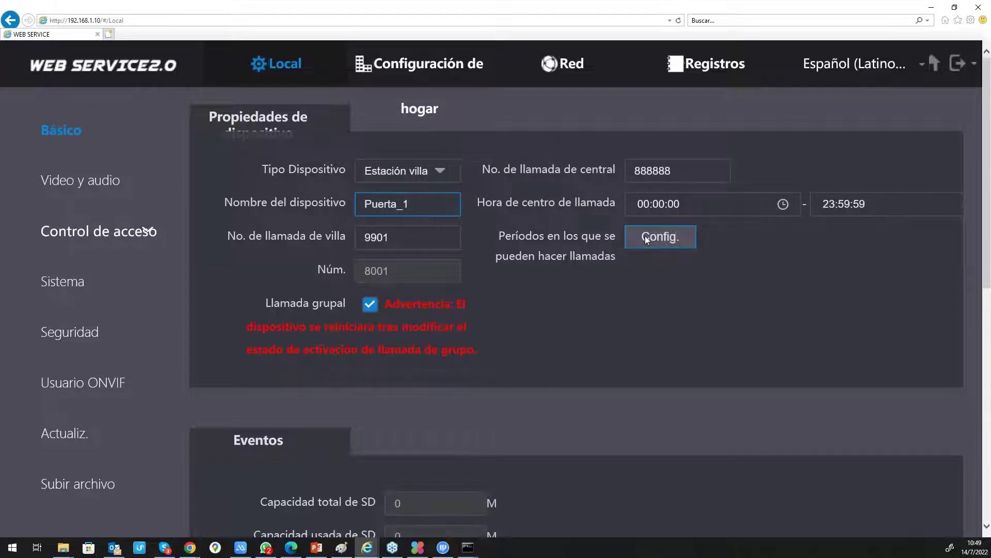
scroll(618, 250, down, 1)
scroll(616, 246, down, 6)
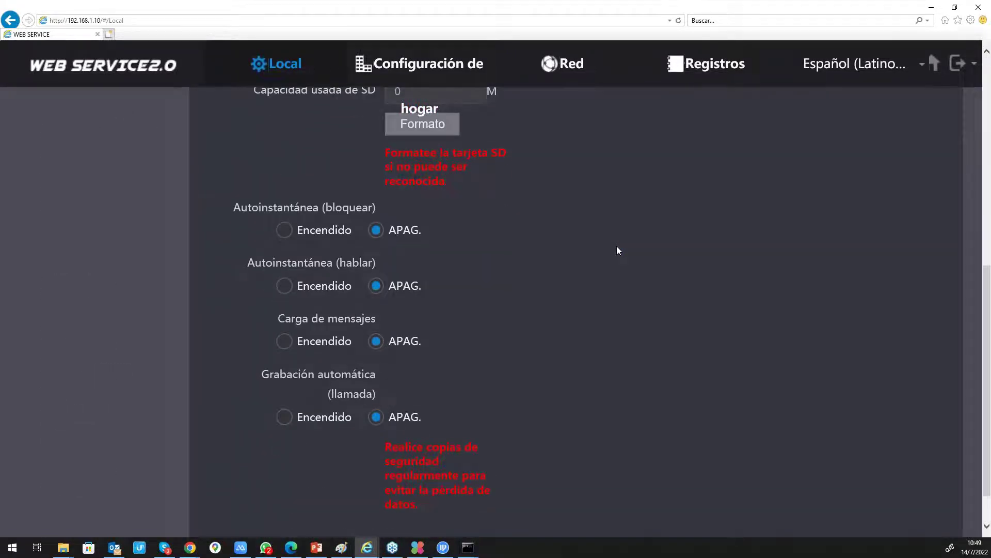
scroll(617, 247, down, 1)
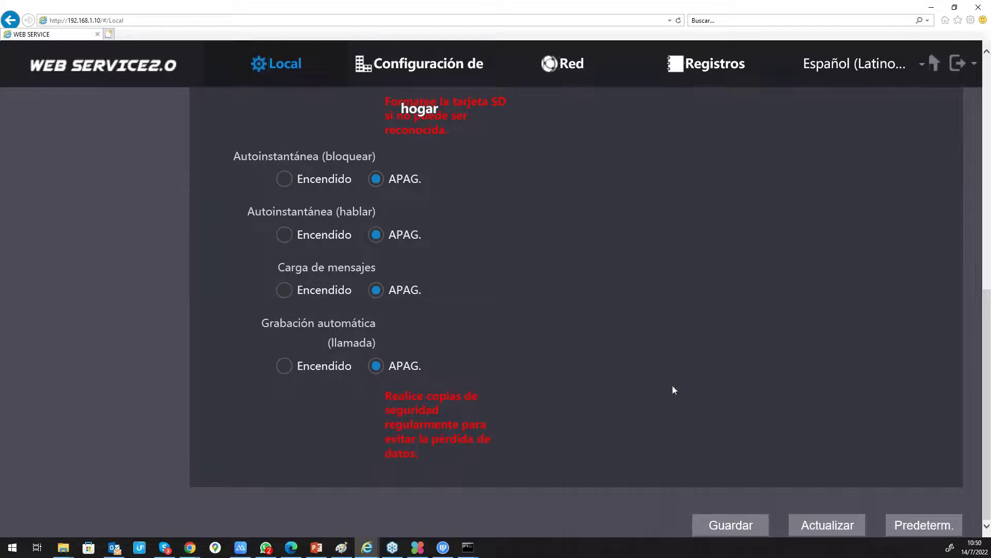
click(724, 524)
scroll(284, 265, up, 8)
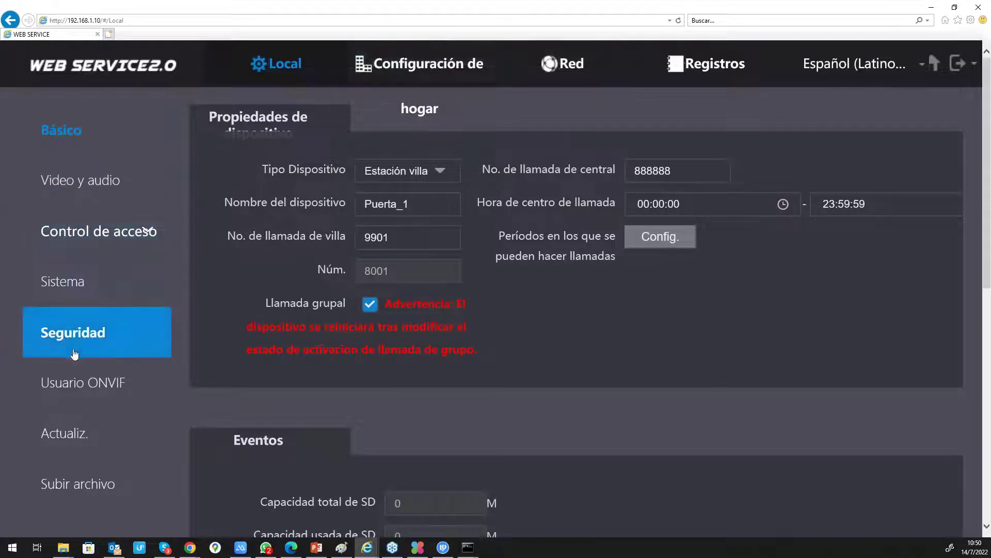
scroll(77, 449, down, 6)
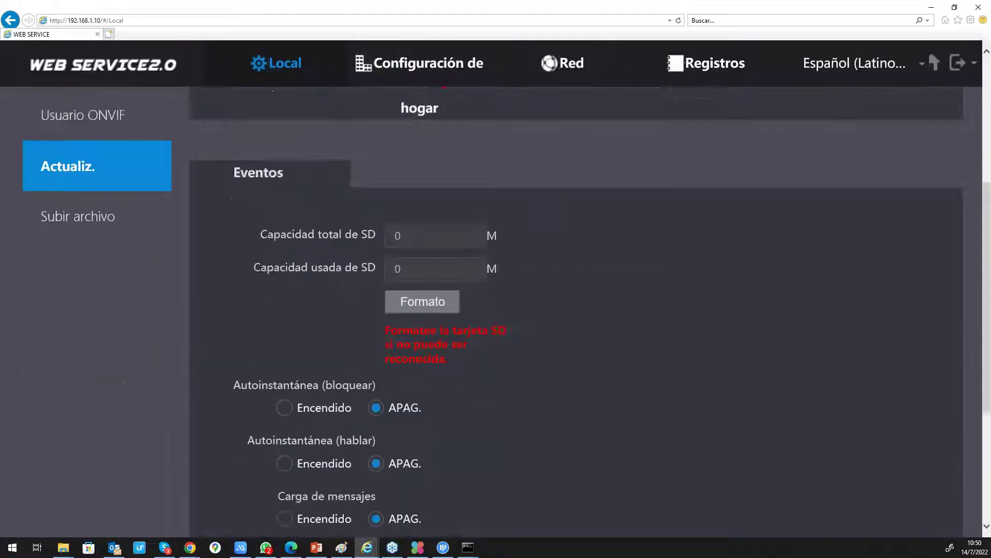
scroll(91, 364, up, 6)
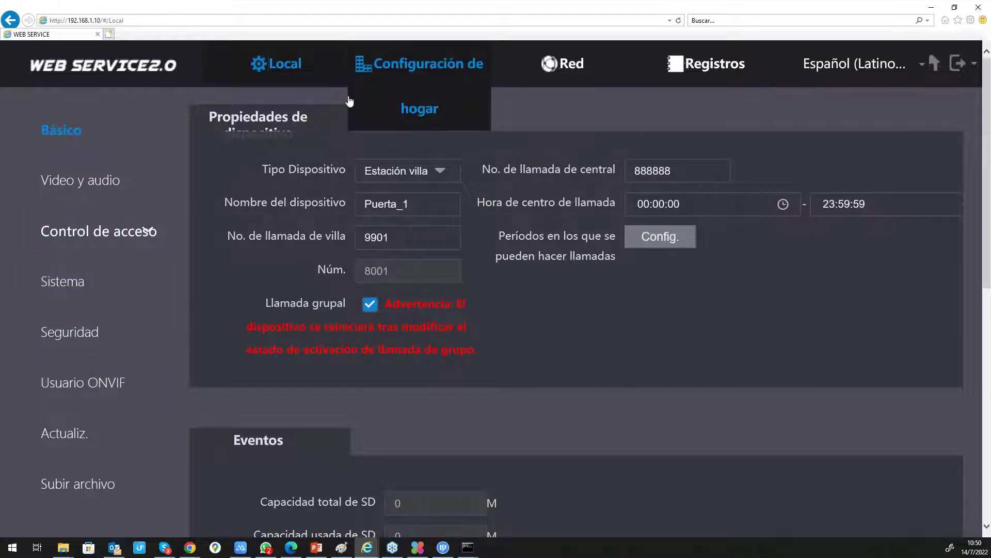
- Under Sistema, sync the device clock with the PC and choose time zone GMT-04:00
click(85, 282)
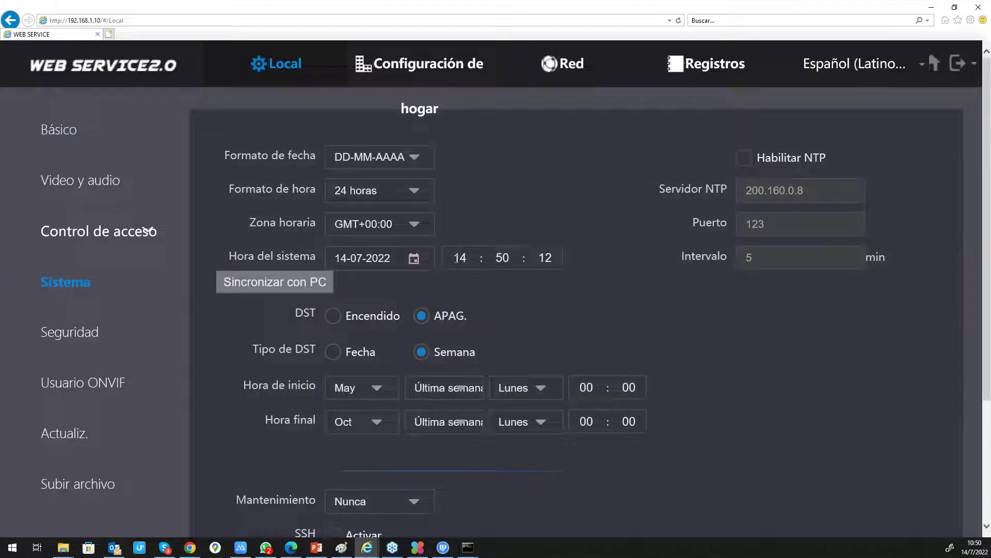
click(306, 282)
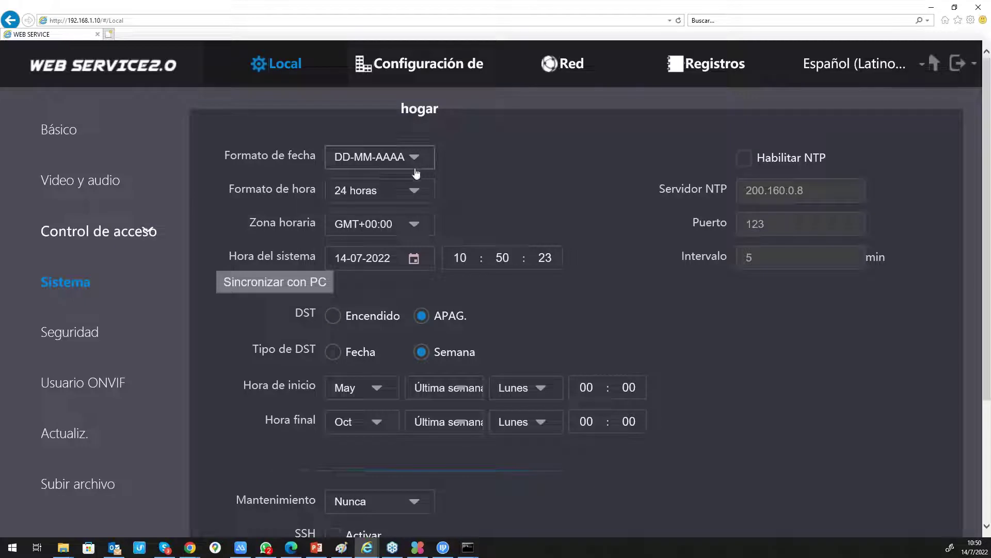
click(388, 224)
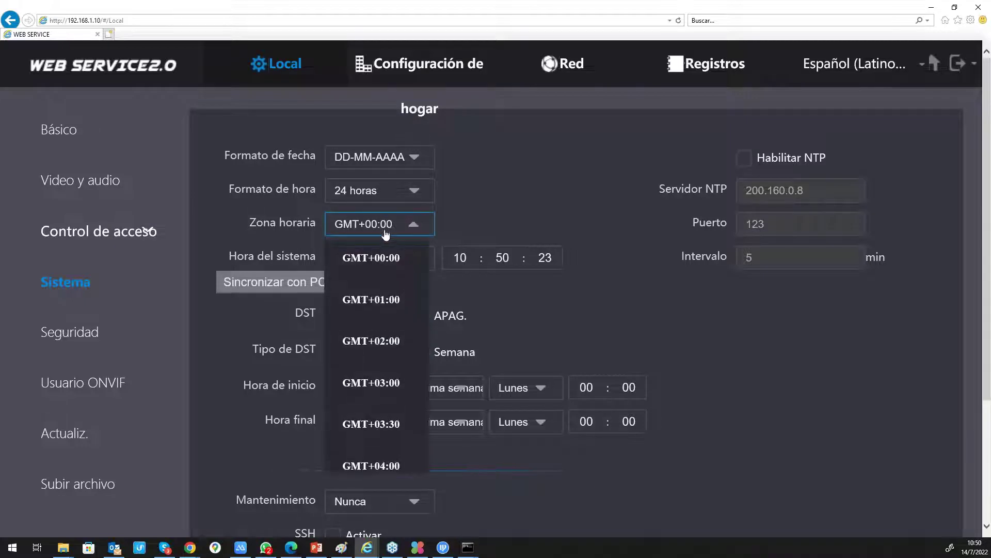
scroll(373, 370, down, 4)
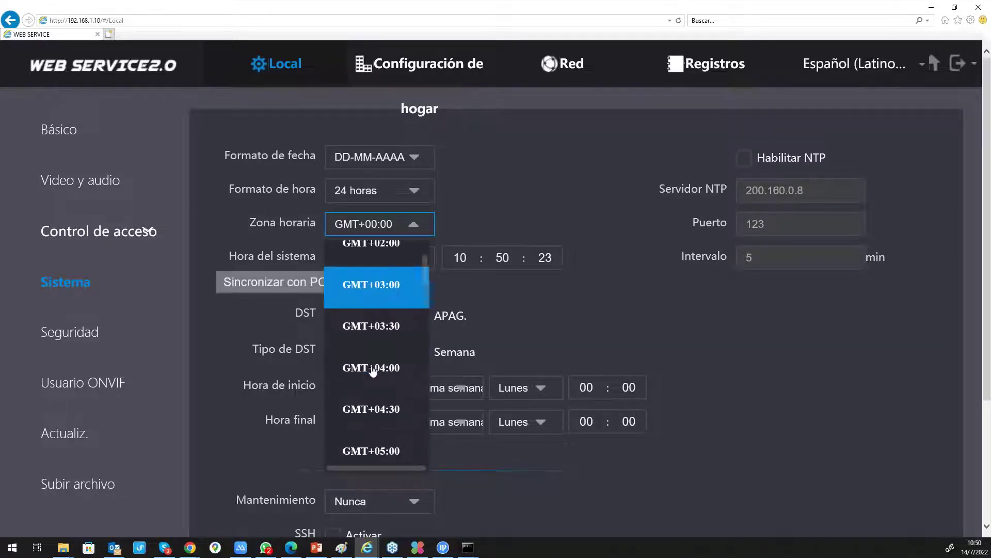
scroll(373, 370, down, 10)
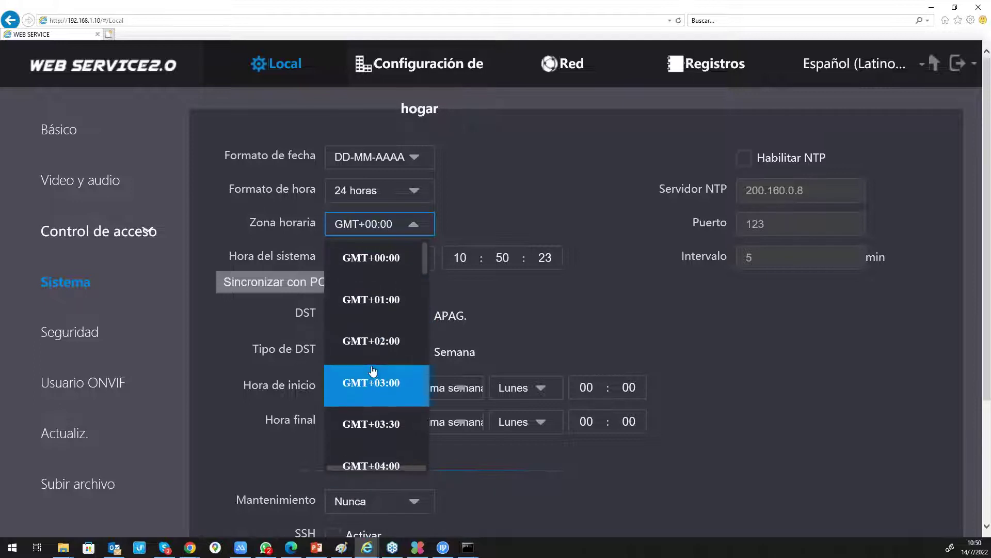
scroll(373, 371, down, 10)
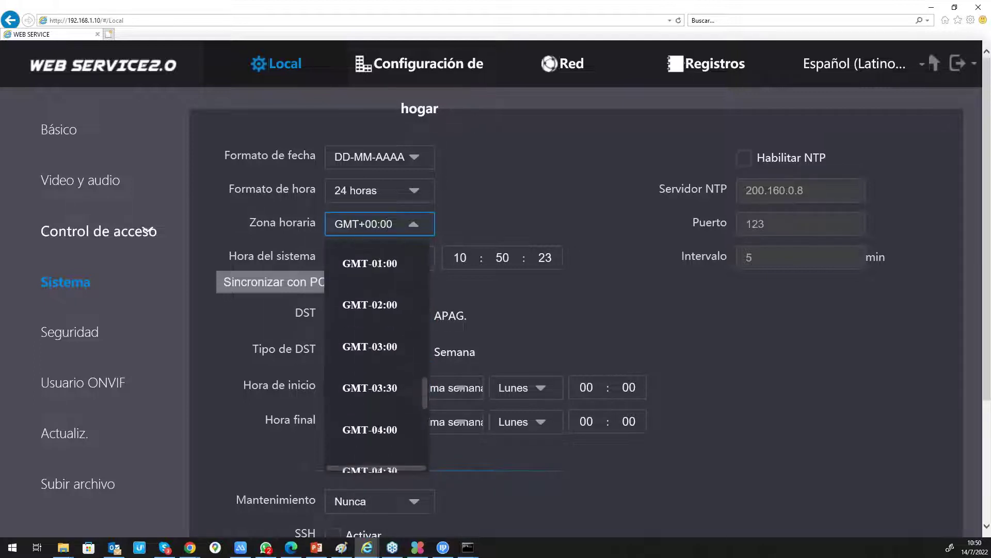
scroll(405, 311, up, 2)
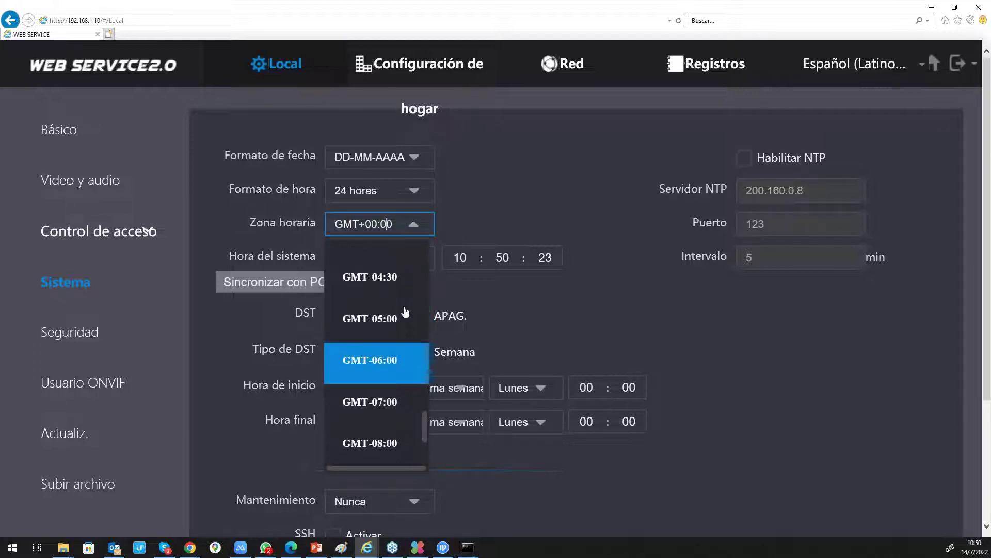
click(393, 279)
- Sync the clock with the PC, enable NTP via server 200.160.0.8 (port 123, 5-minute interval), and save
click(320, 287)
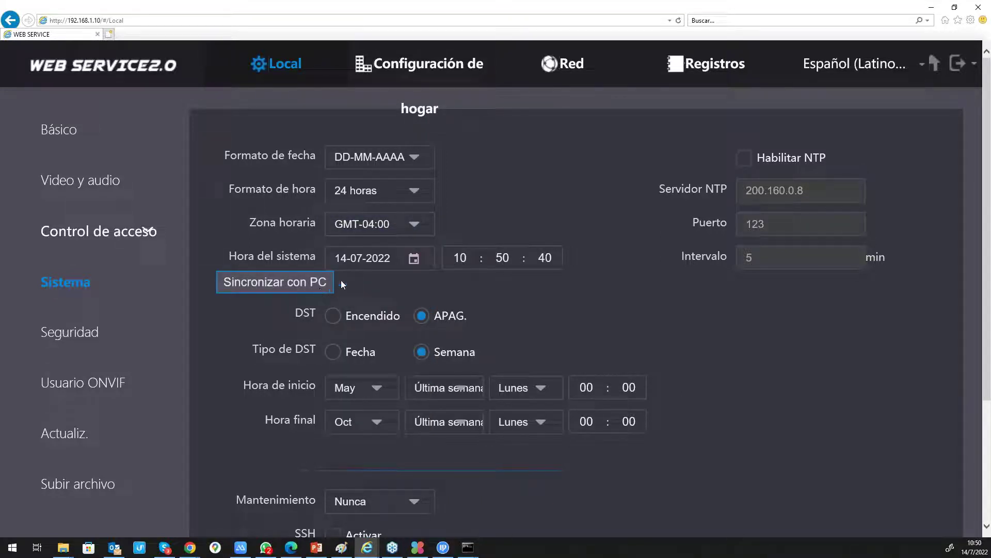
click(744, 159)
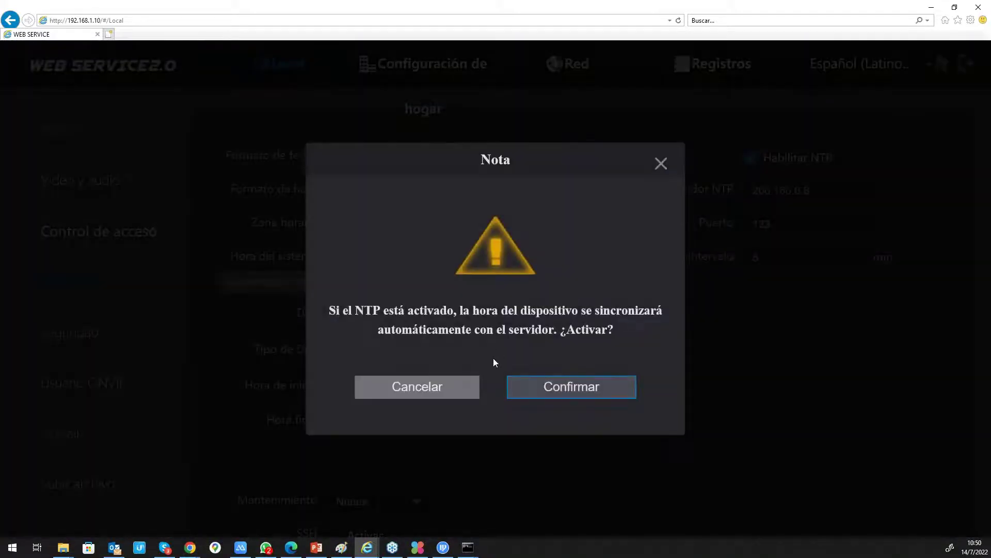
click(552, 385)
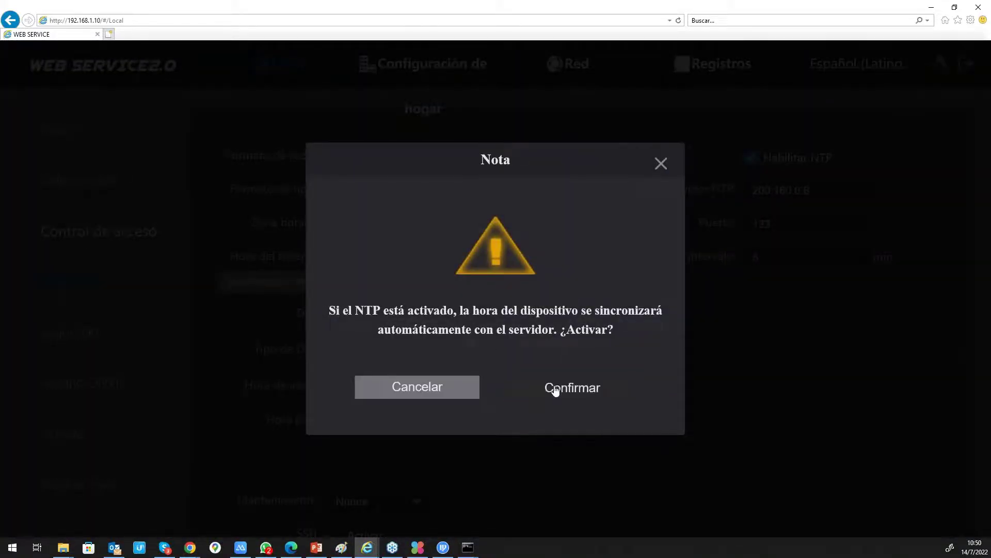
click(795, 189)
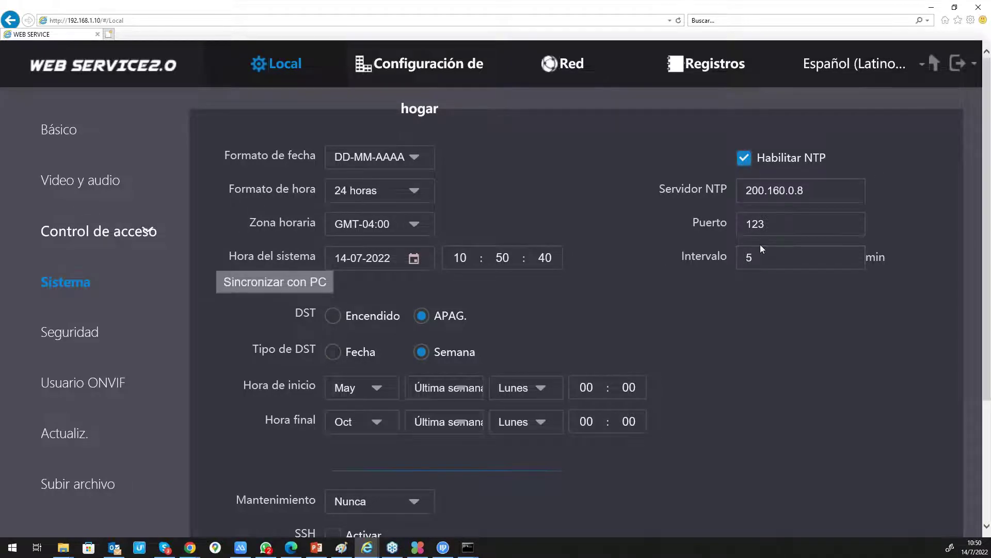
scroll(762, 250, down, 3)
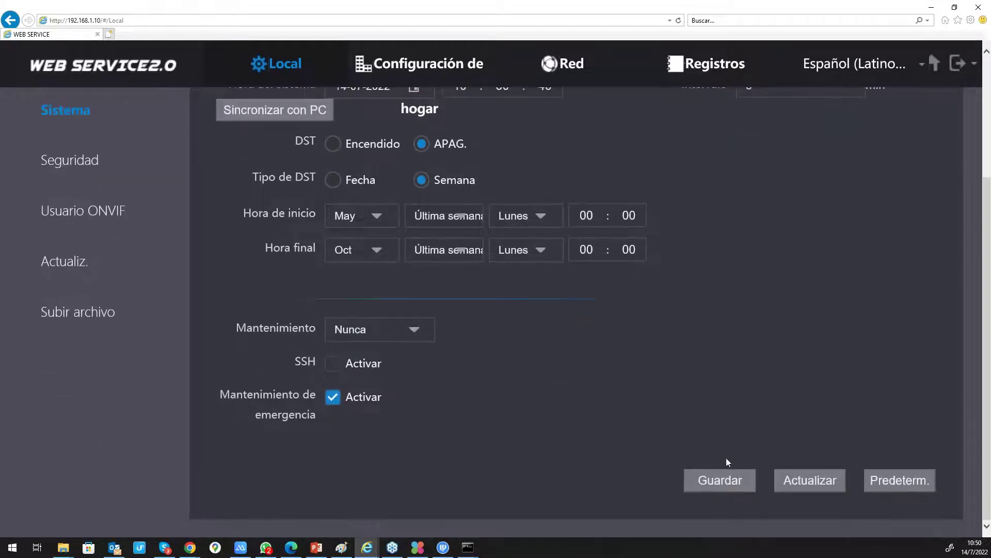
click(718, 476)
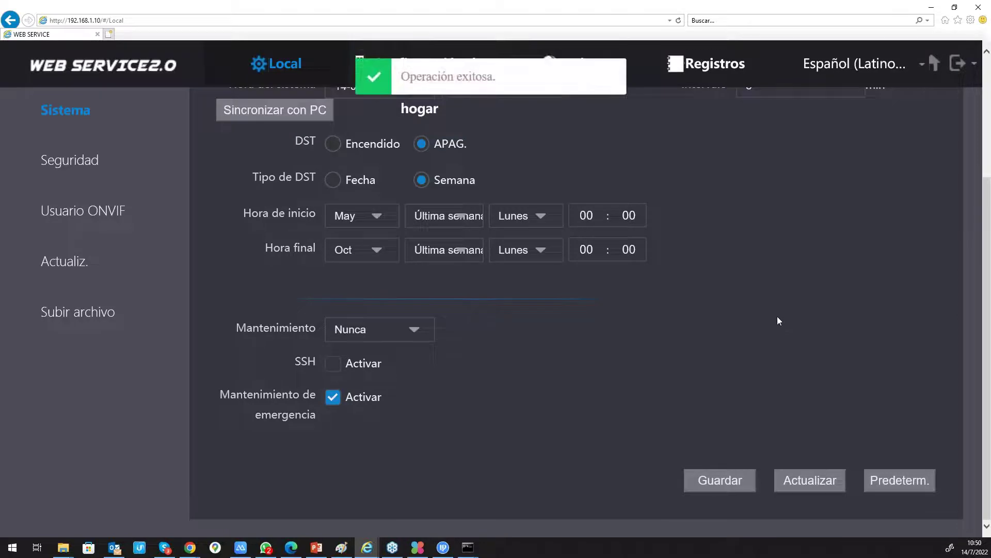
scroll(778, 317, up, 3)
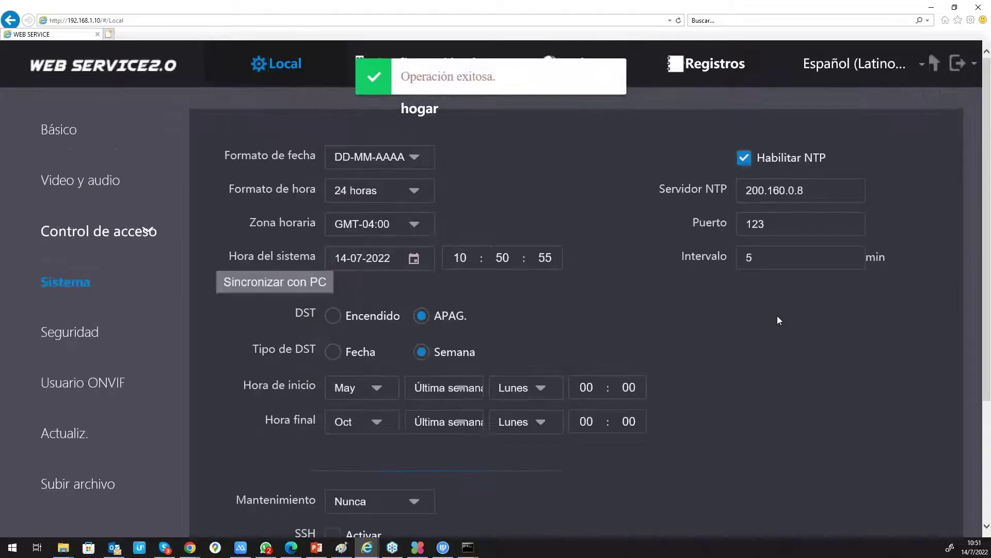
- In Control de acceso > Bloqueo local, set the unlock response interval to 10 and the unlock period to 3
click(146, 233)
click(137, 269)
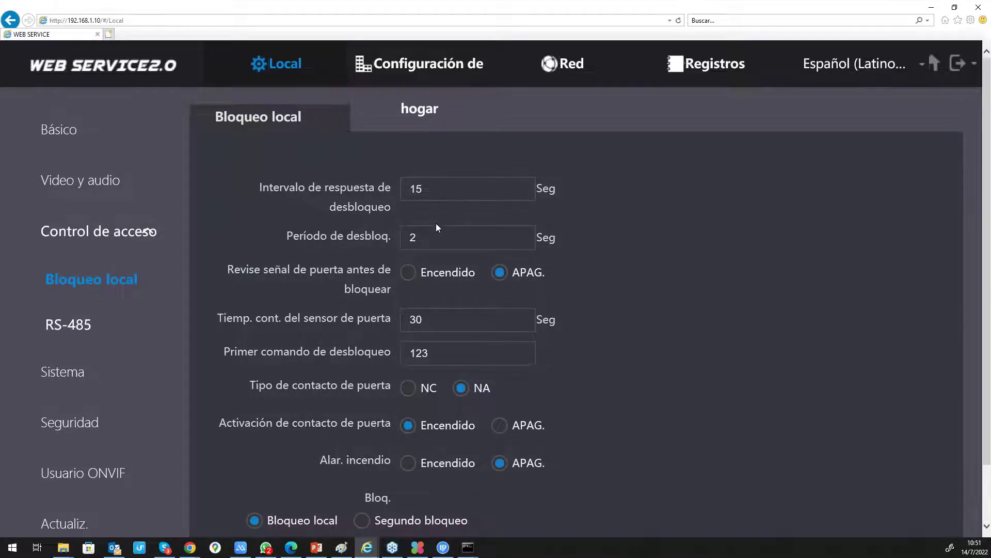
click(445, 191)
key(BackSpace)
key(BackSpace)
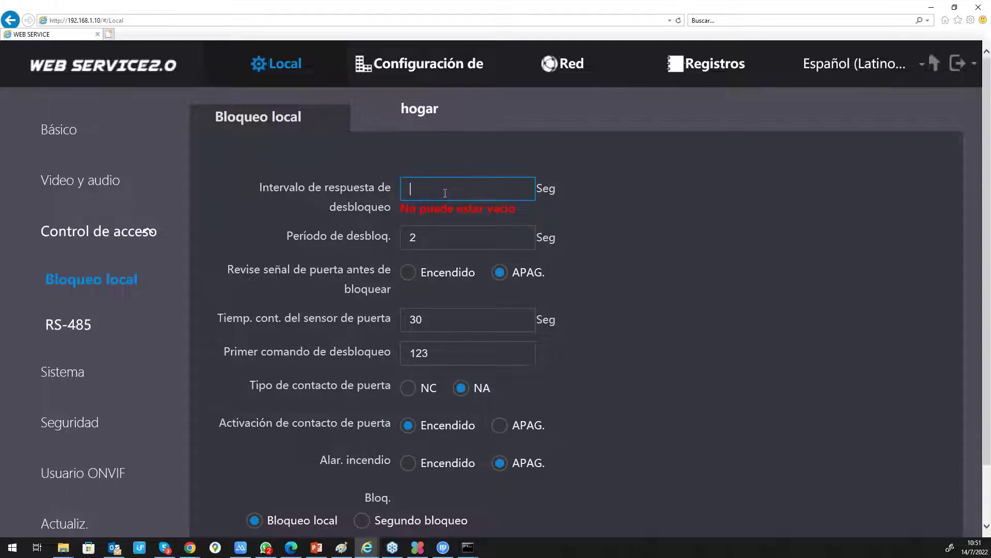
text(10)
click(444, 237)
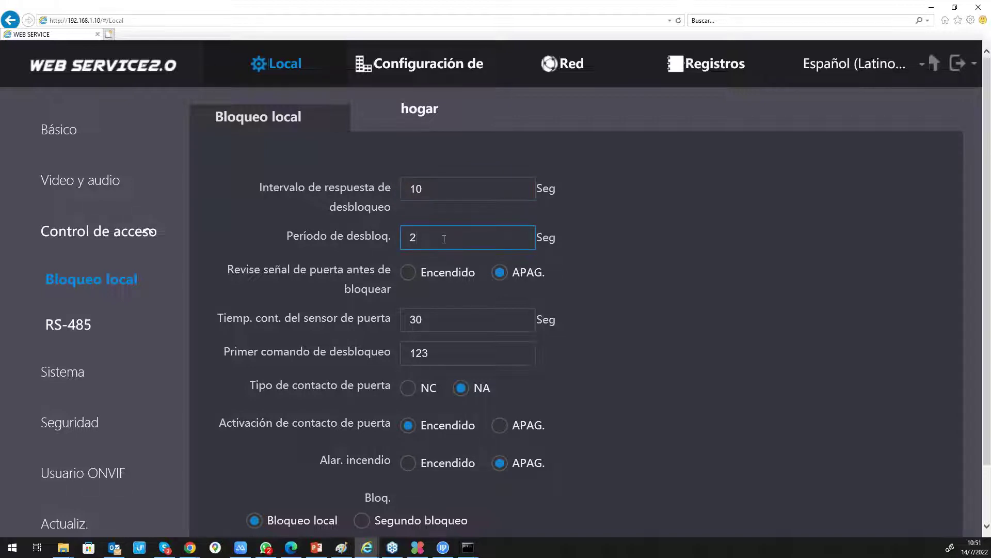
key(BackSpace)
text(3)
click(610, 247)
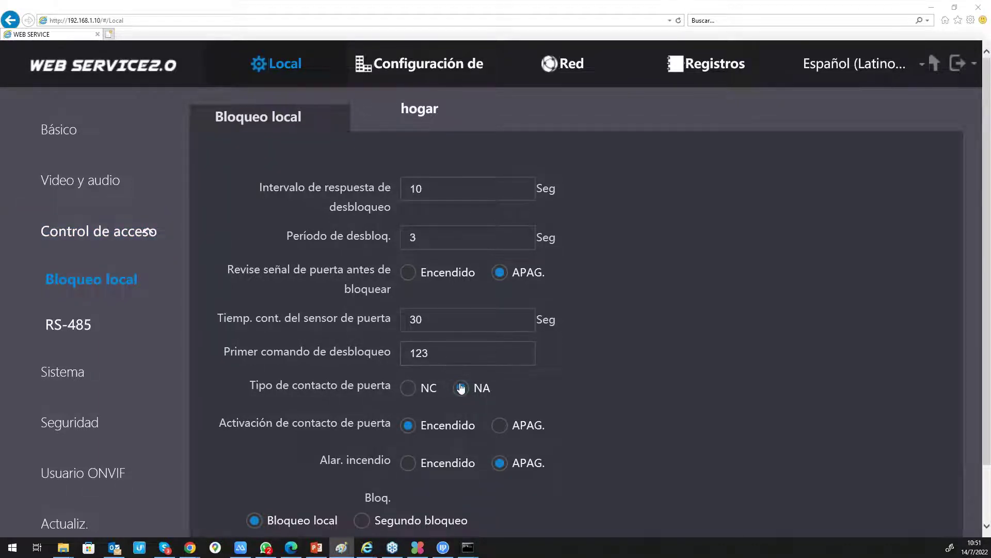
- Change the door sensor check time from 30 to 10 seconds and save the lock settings
scroll(461, 388, down, 1)
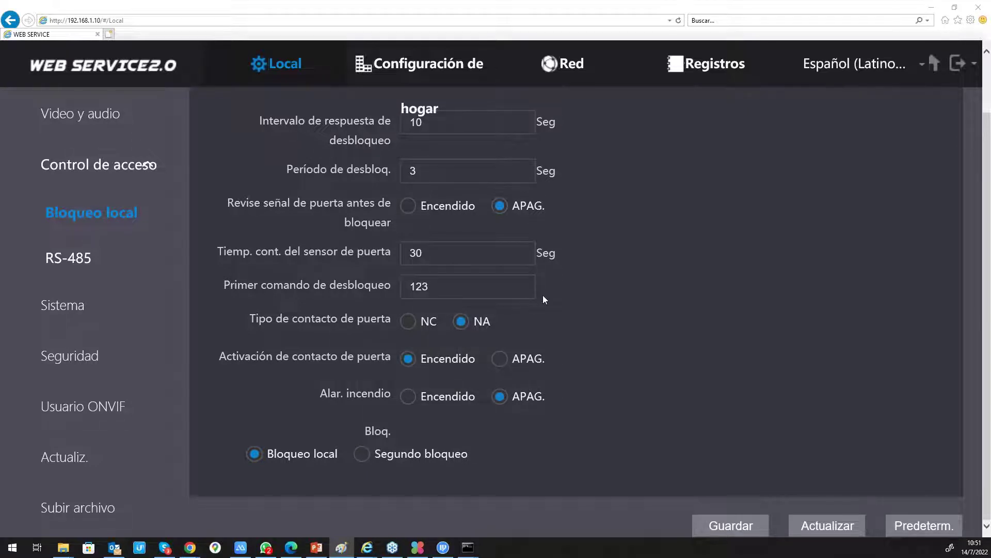
scroll(544, 295, up, 1)
scroll(543, 300, down, 1)
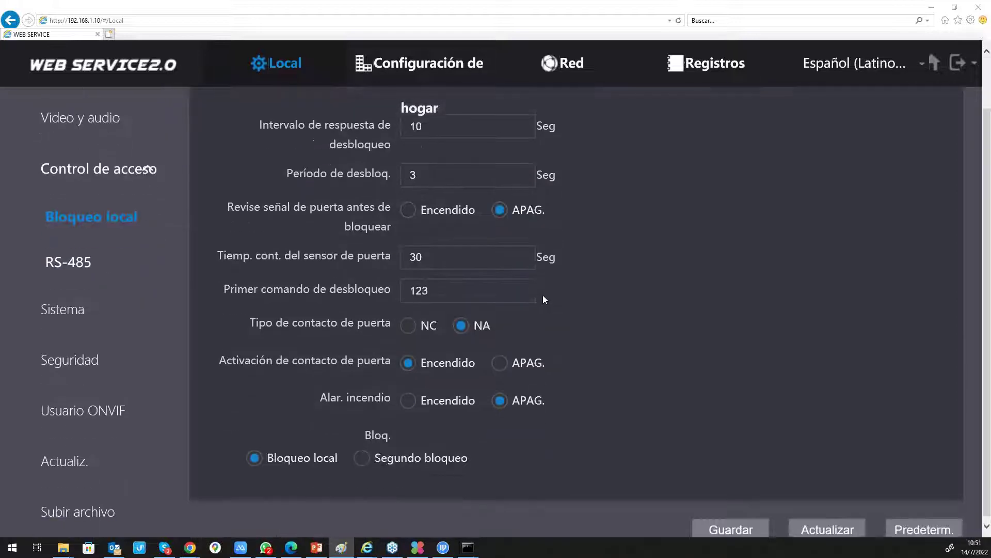
click(449, 258)
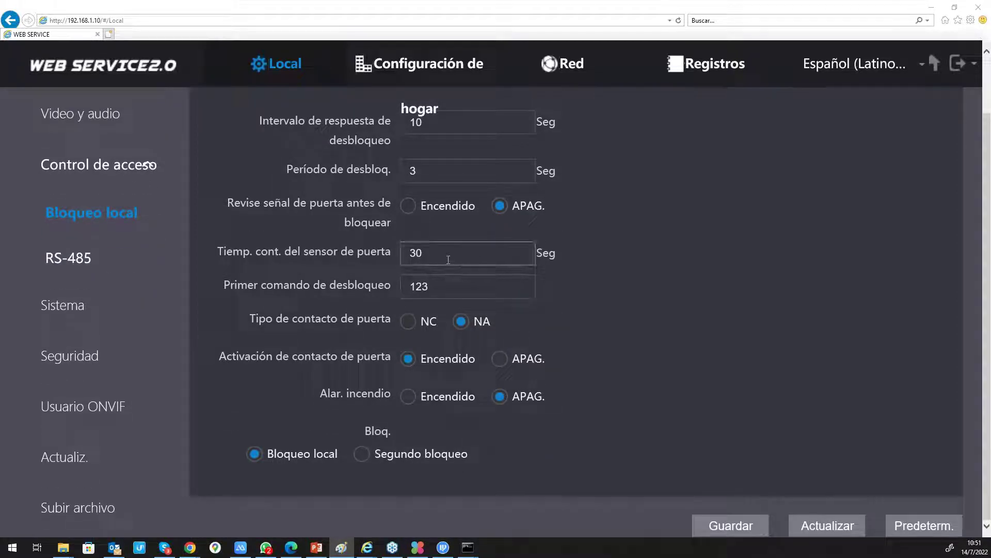
key(BackSpace)
key(BackSpace)
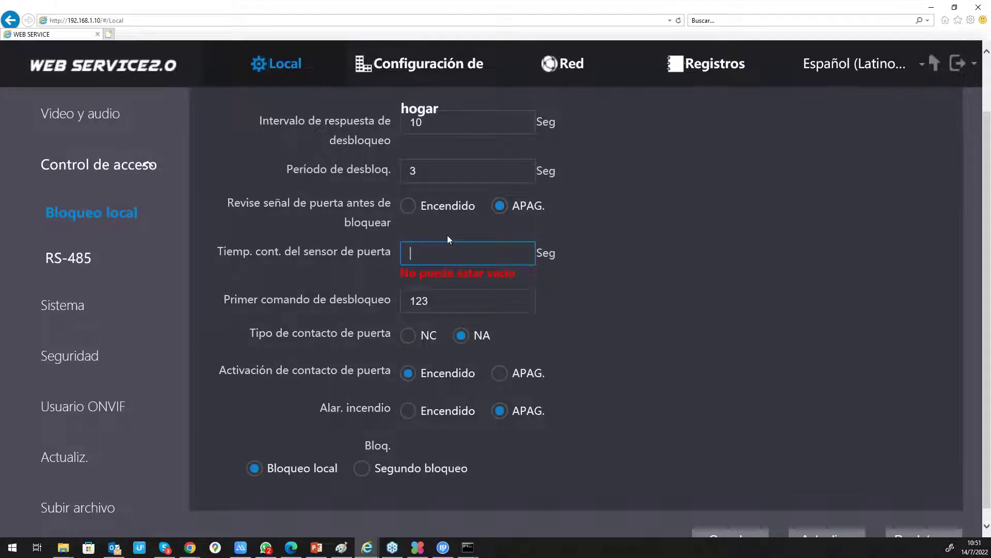
text(10)
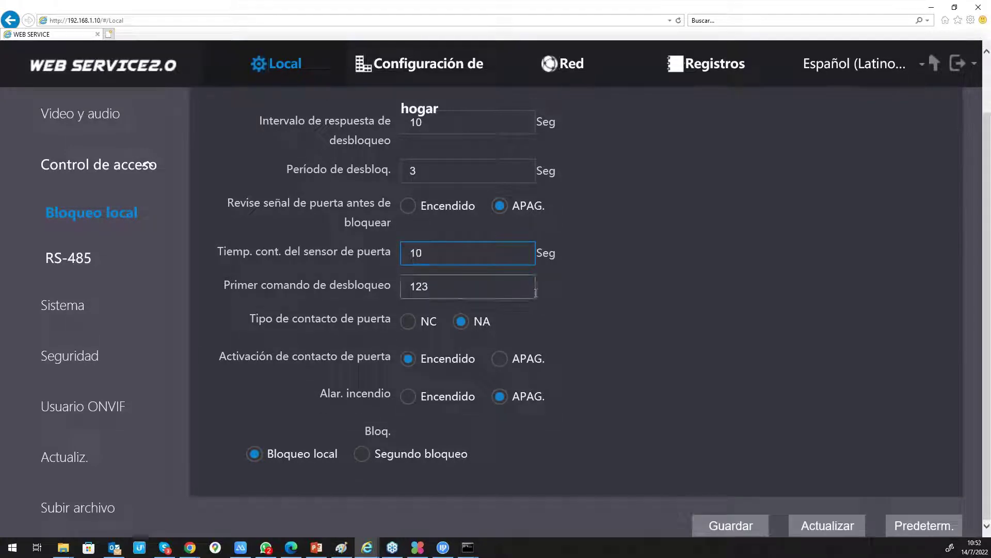
click(723, 520)
scroll(620, 302, up, 3)
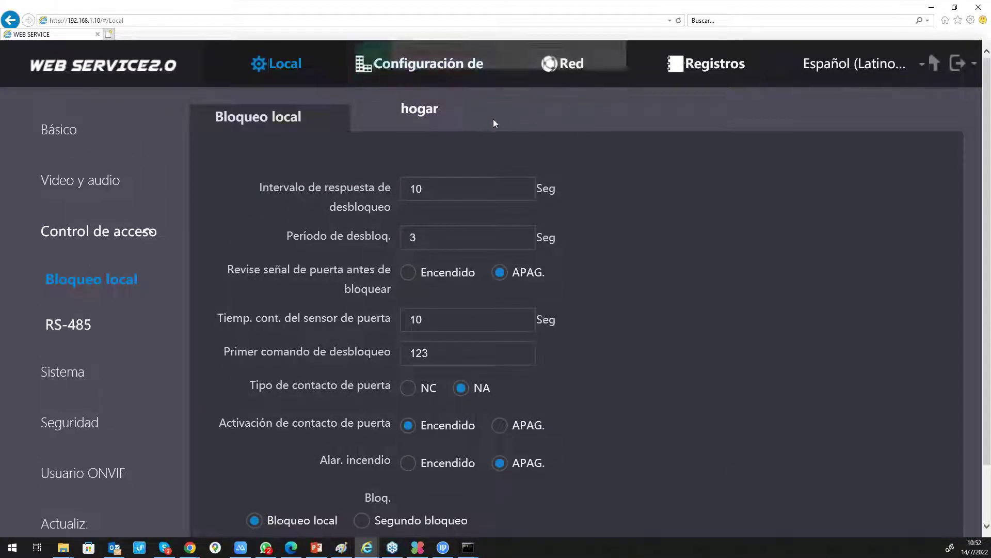
- Browse the registered indoor stations in Administración de VTH, then go to the Red network page
click(429, 85)
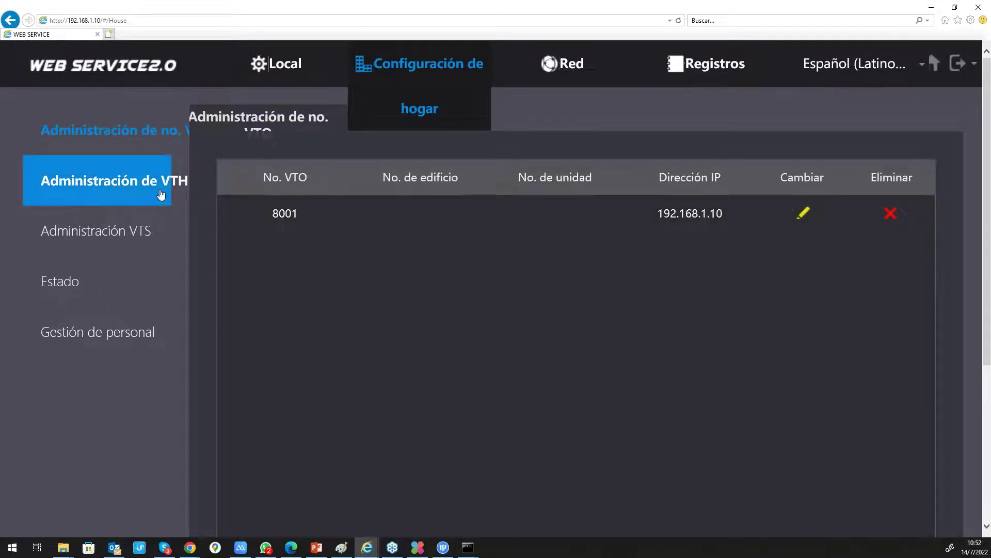
click(161, 195)
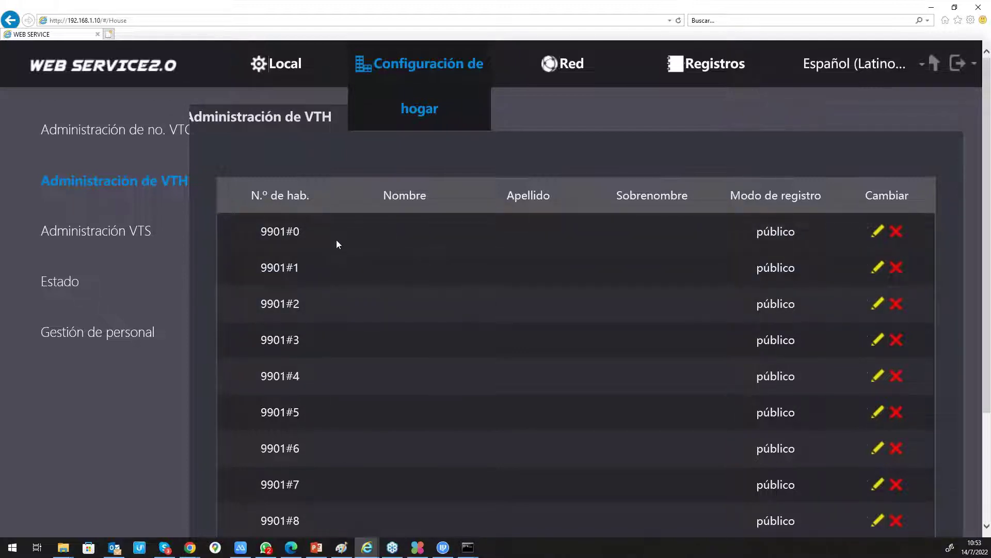
scroll(336, 240, down, 3)
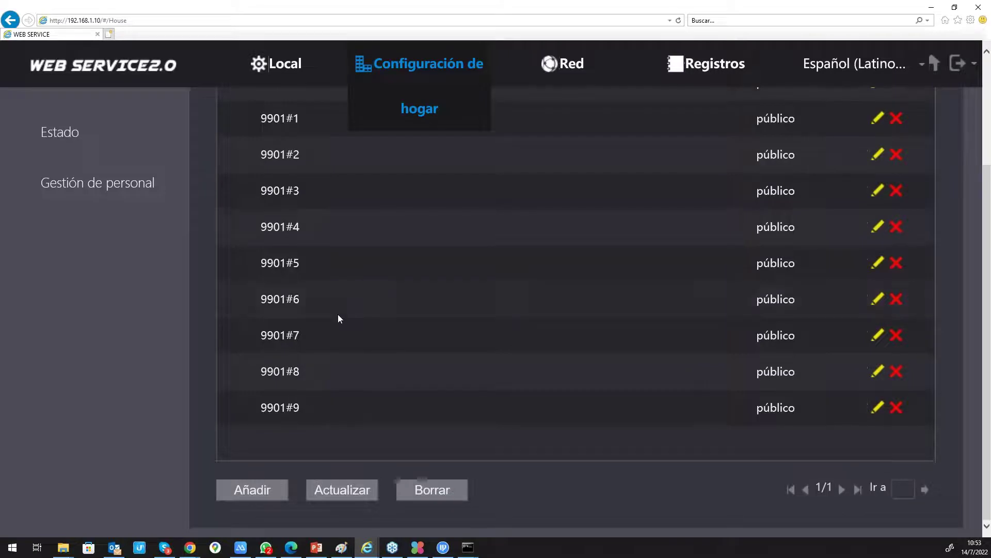
scroll(339, 316, up, 3)
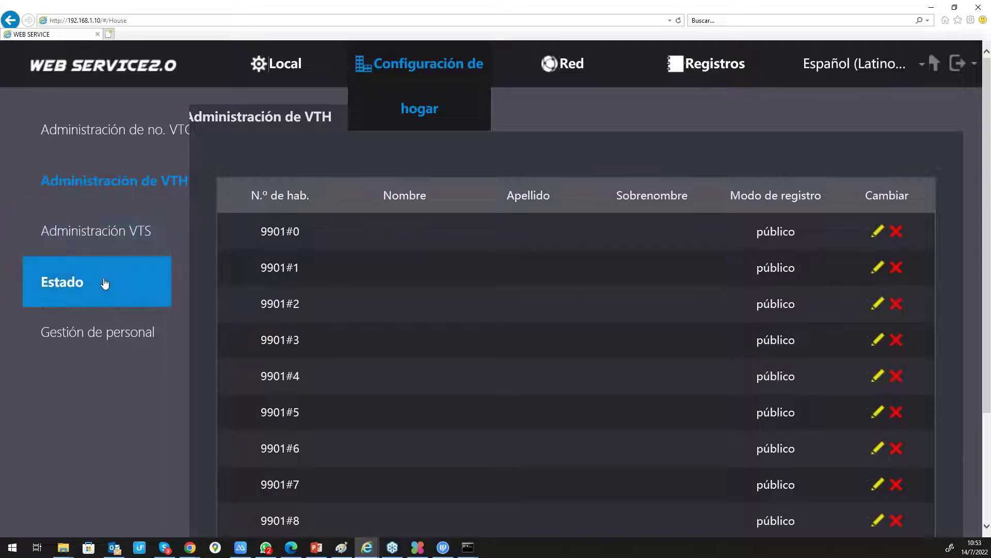
click(564, 62)
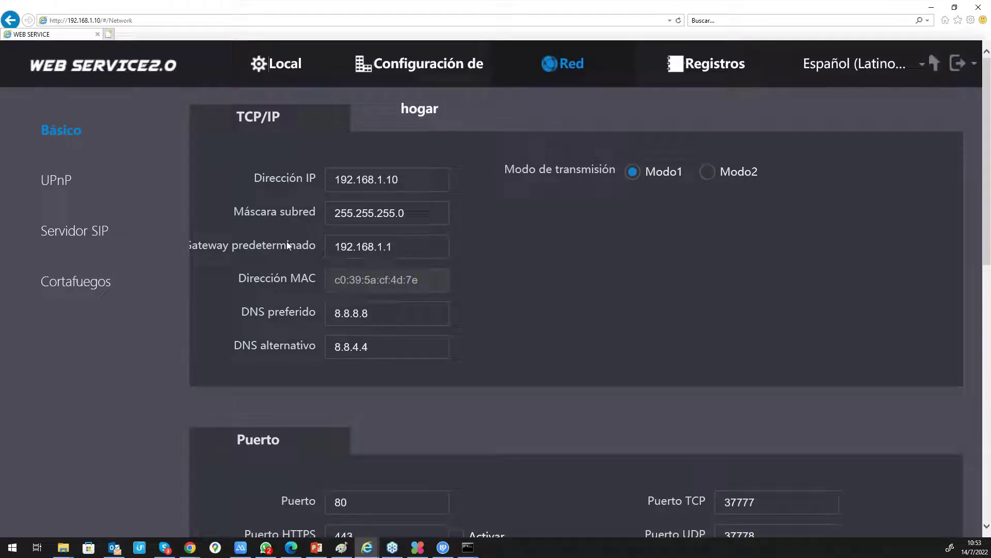
- Disable the SIP server under Servidor SIP and set its IP address to 192.168.1.10
click(122, 244)
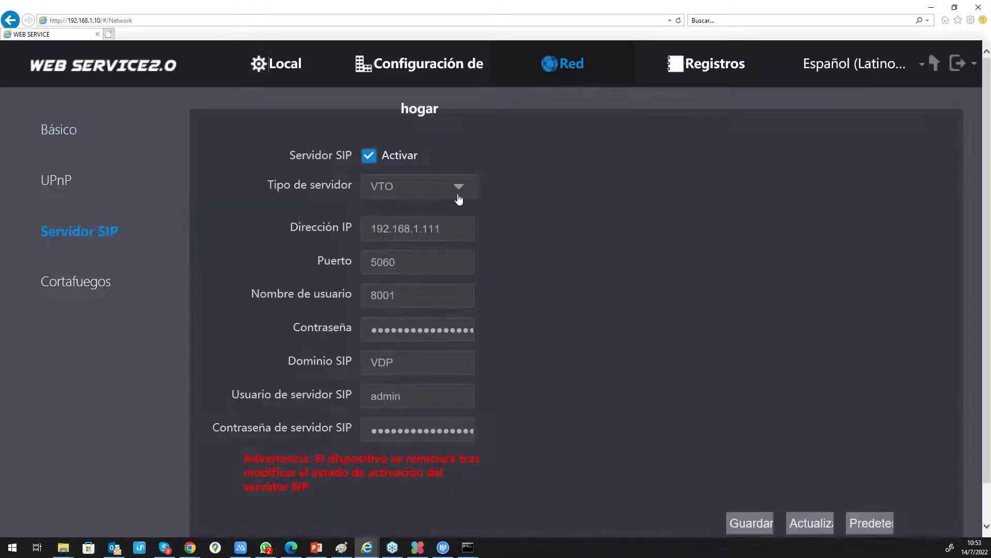
click(369, 156)
click(445, 226)
key(BackSpace)
key(BackSpace)
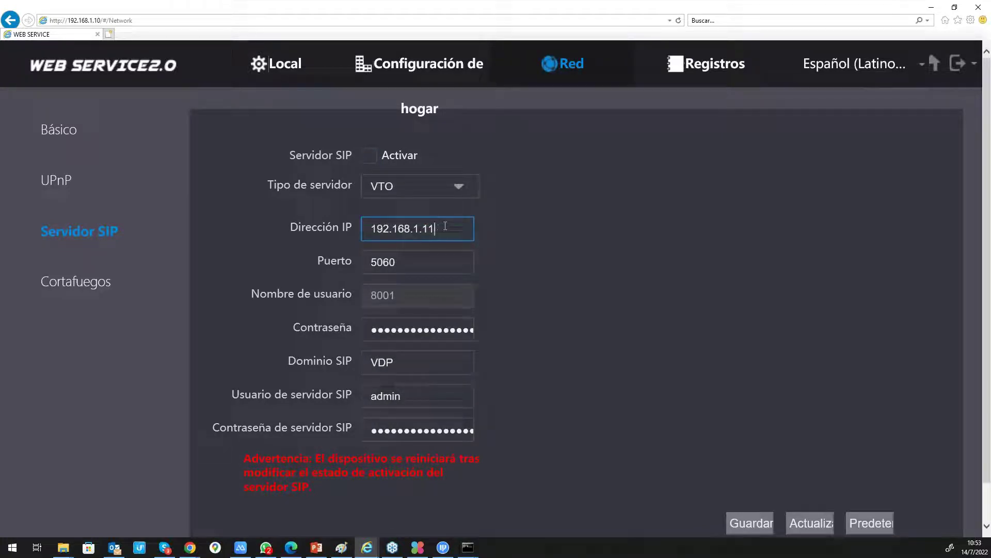
text(0)
- Save the network settings from the Básico page, then go to the Local device properties
click(122, 140)
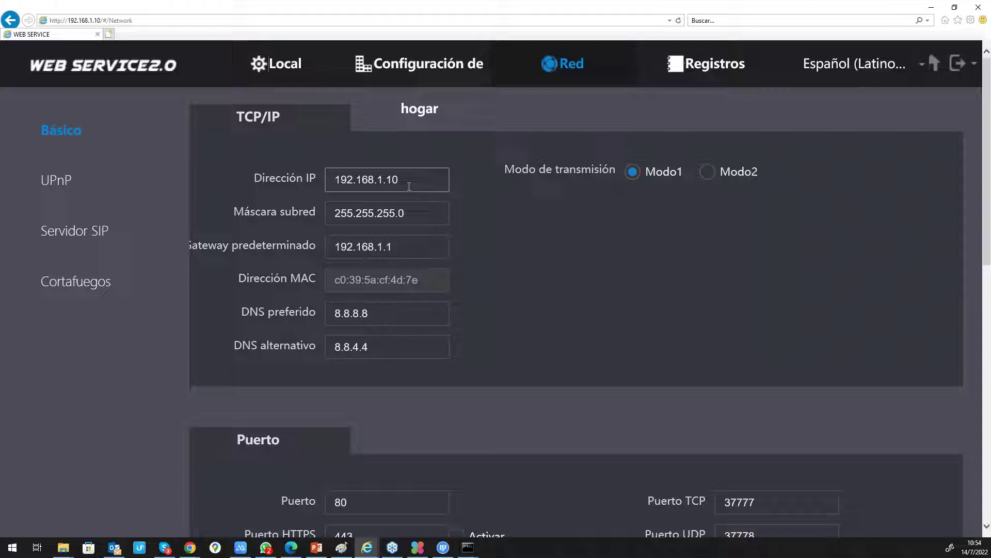
scroll(642, 250, down, 10)
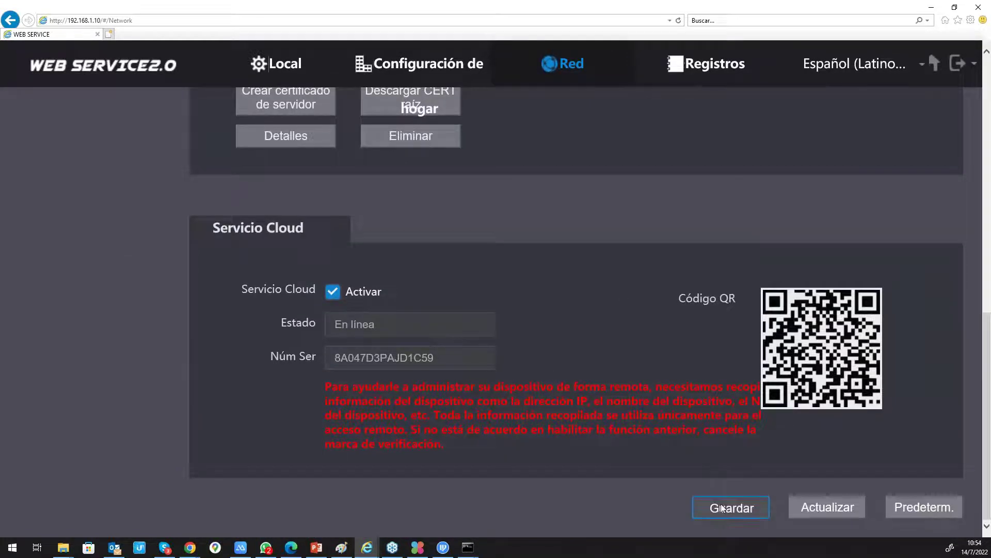
click(721, 504)
scroll(645, 372, up, 4)
scroll(648, 375, up, 7)
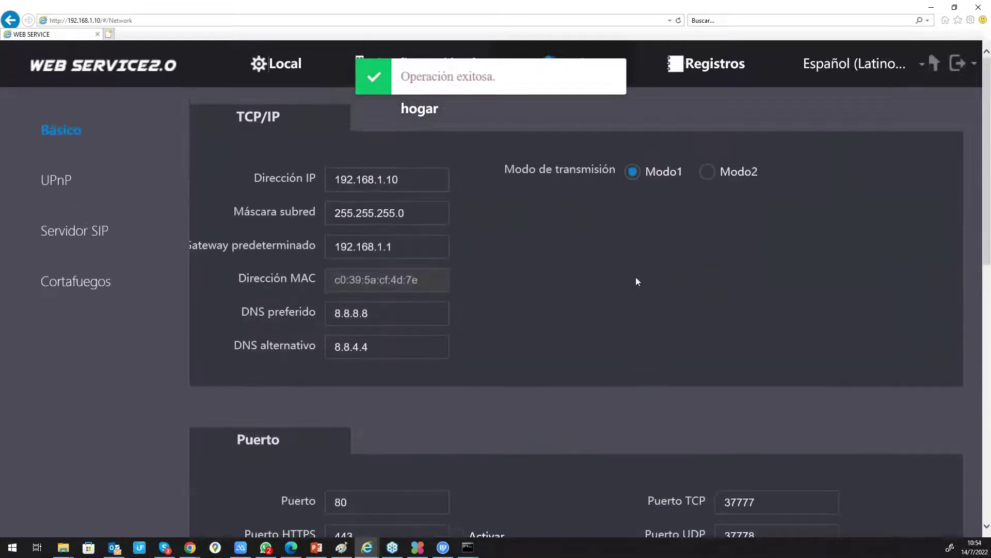
click(295, 77)
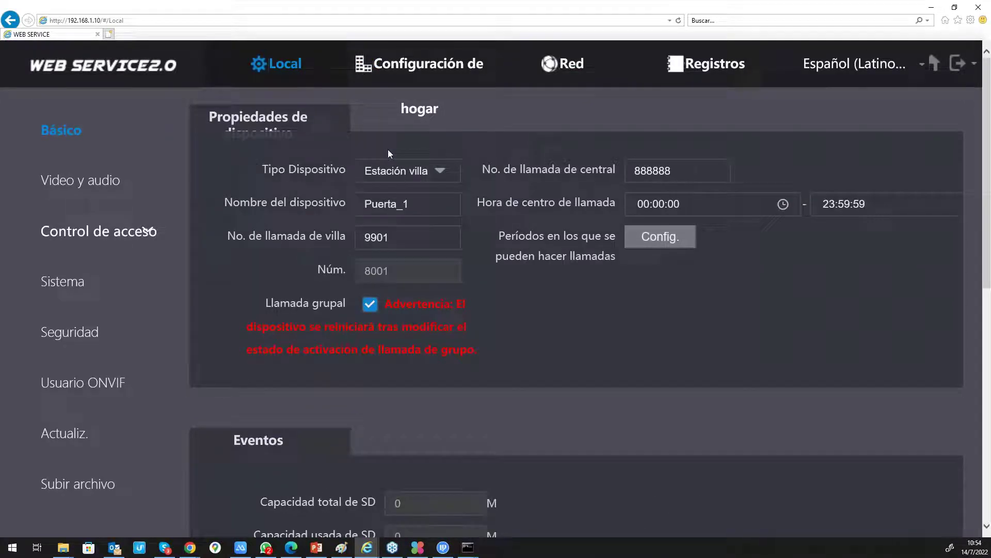
- Minimize the WEB SERVICE window and bring up the En directo camera live view
click(932, 7)
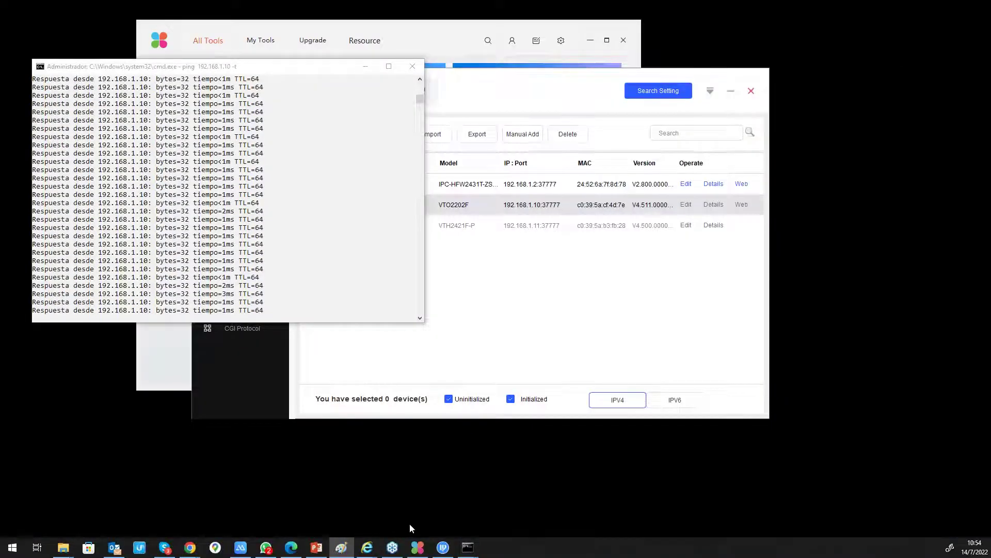
mouse_move(366, 547)
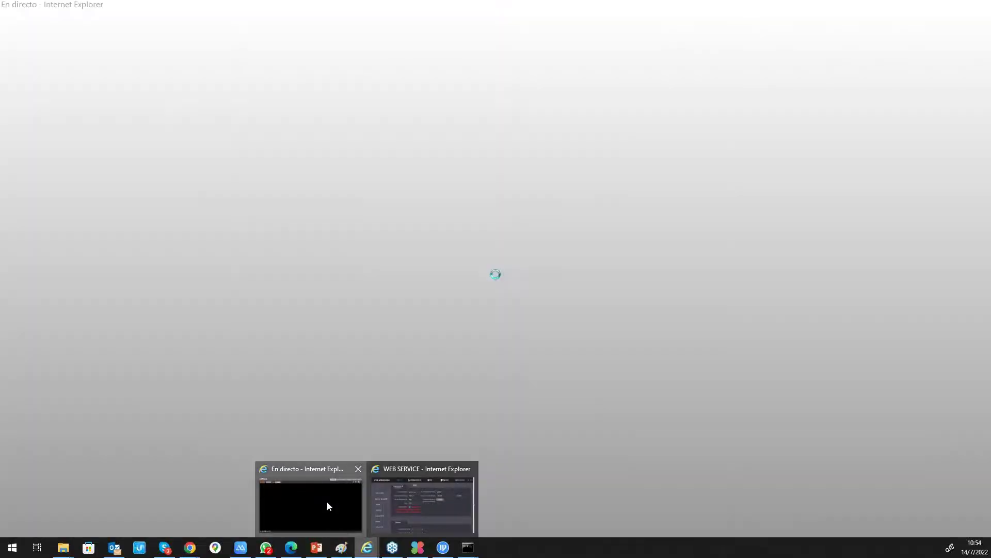
click(329, 503)
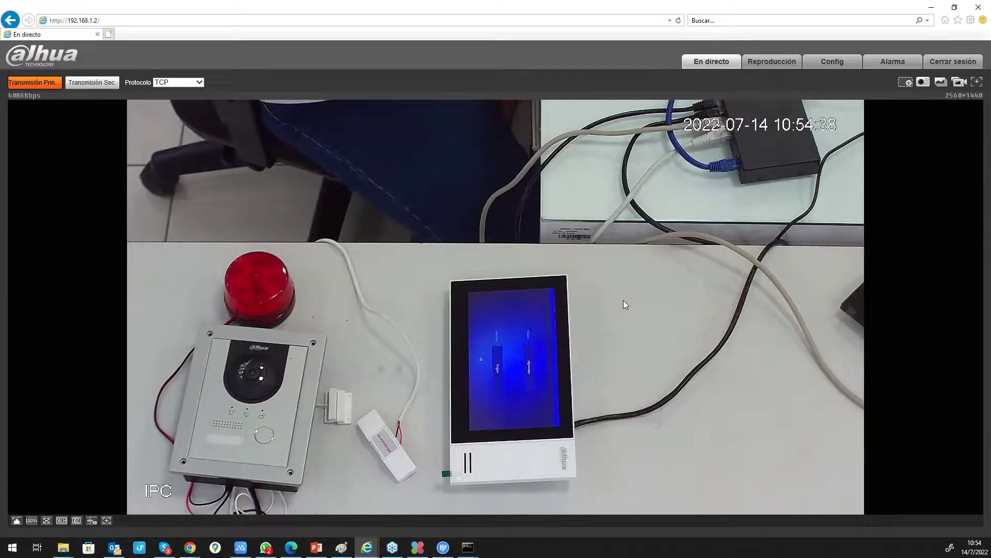